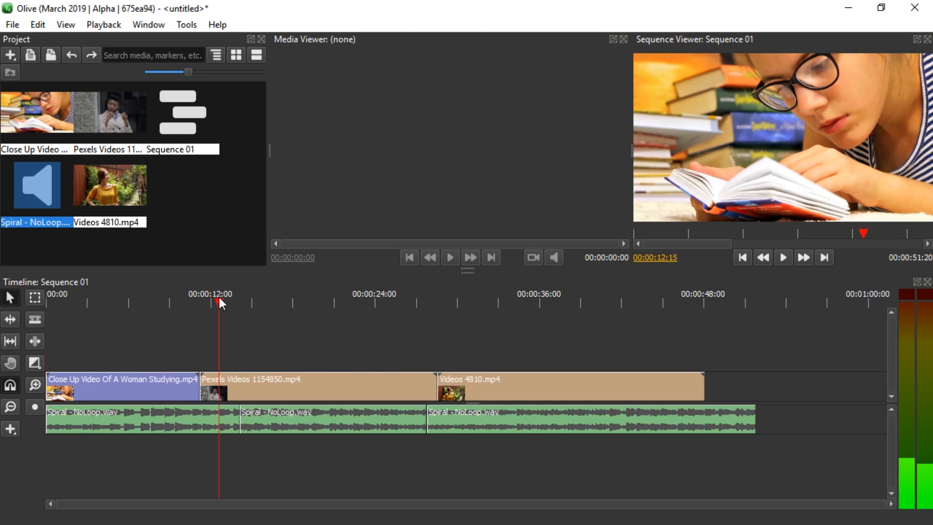
Listen to the cut between the first two audio clips, apply a Linear Fade across it, and play the transition.
{"action": "key", "text": "space"}
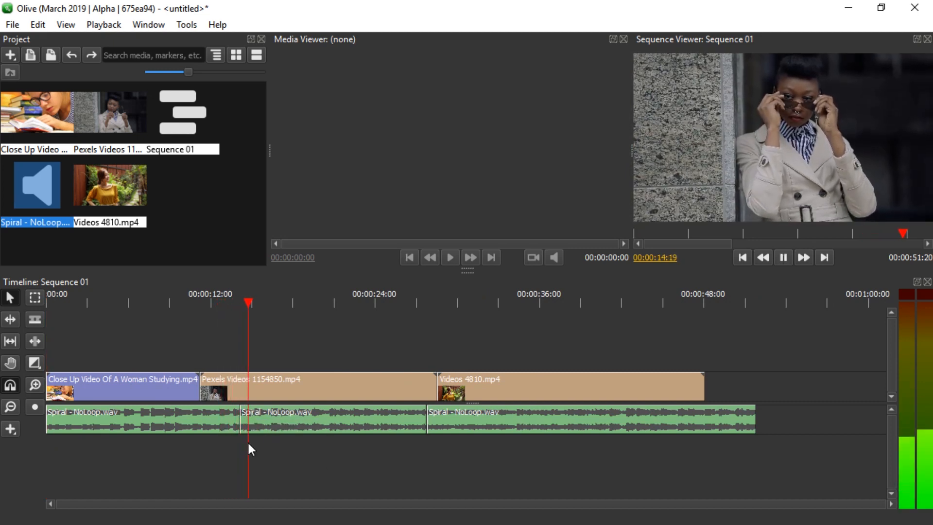
{"action": "key", "text": "space"}
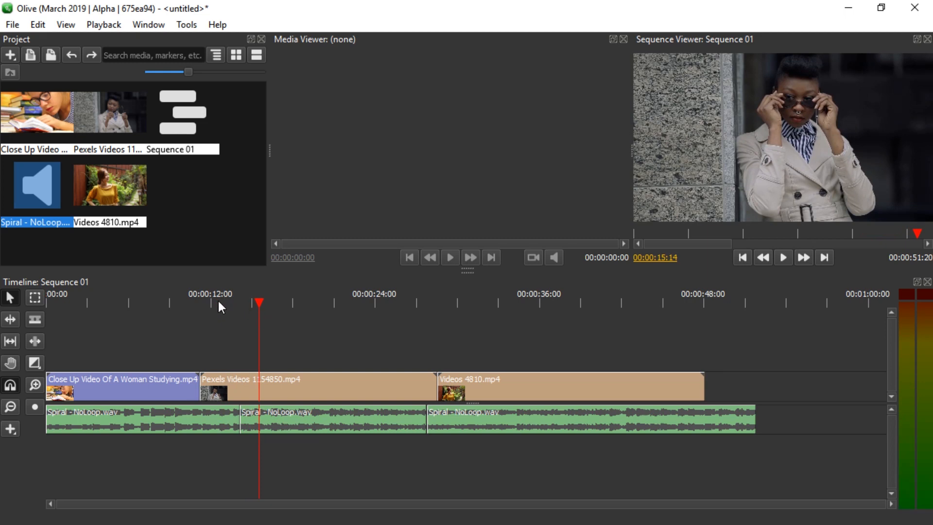
{"action": "left_click", "coordinate": [218, 298]}
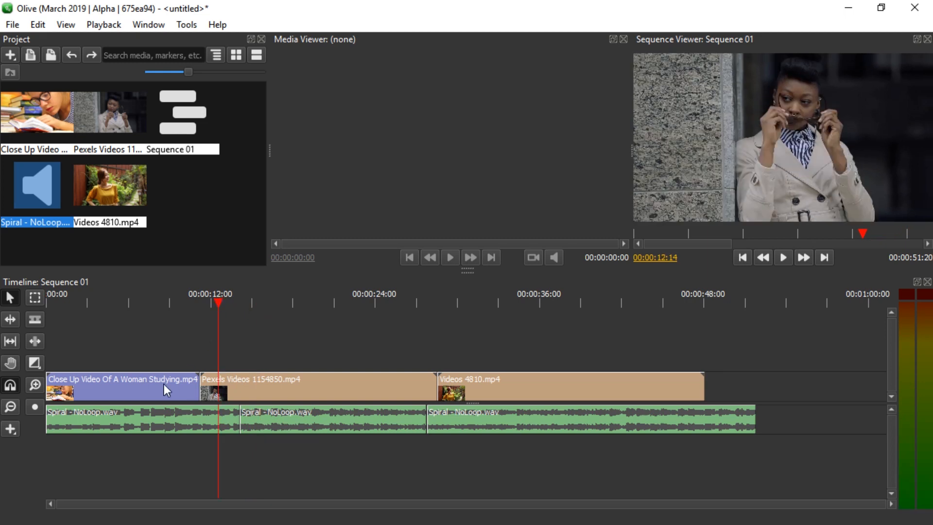
{"action": "left_click", "coordinate": [35, 362]}
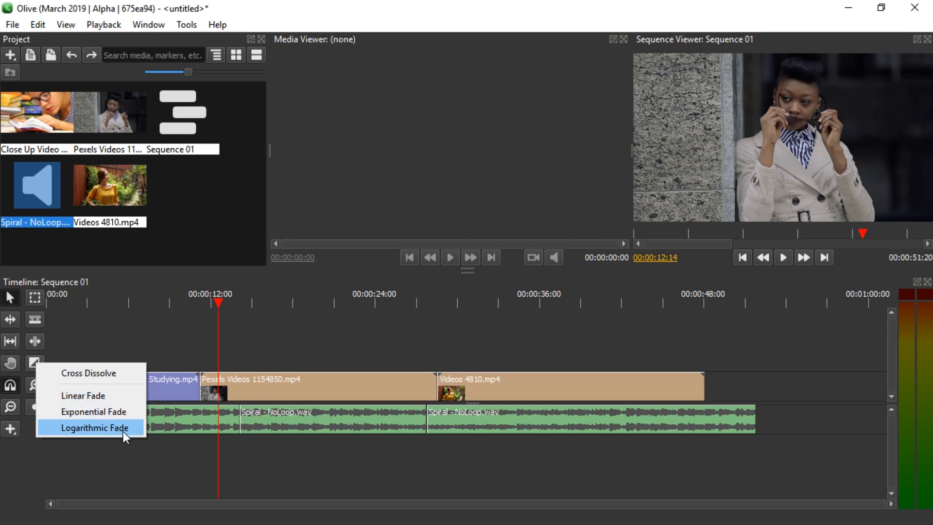
{"action": "left_click", "coordinate": [104, 396]}
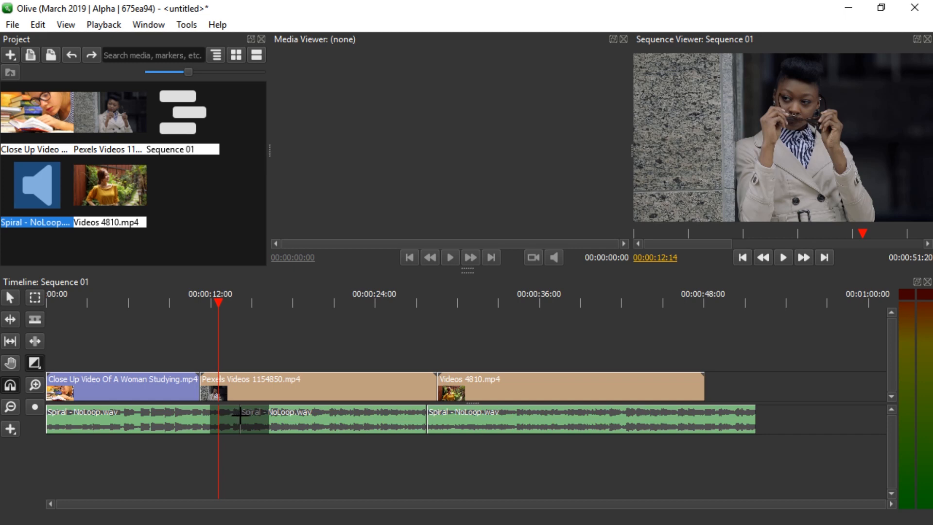
{"action": "left_click_drag", "start_coordinate": [240, 416], "coordinate": [272, 413]}
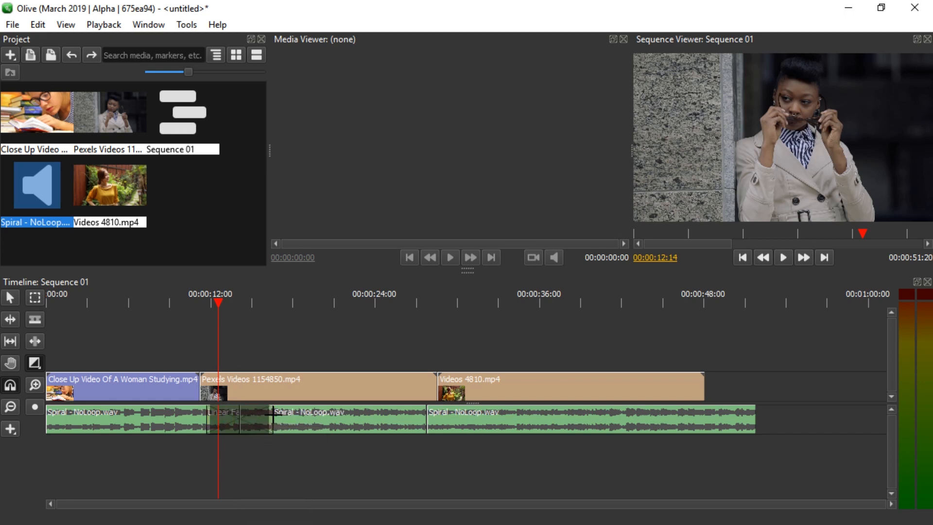
{"action": "left_click", "coordinate": [199, 298]}
{"action": "key", "text": "space"}
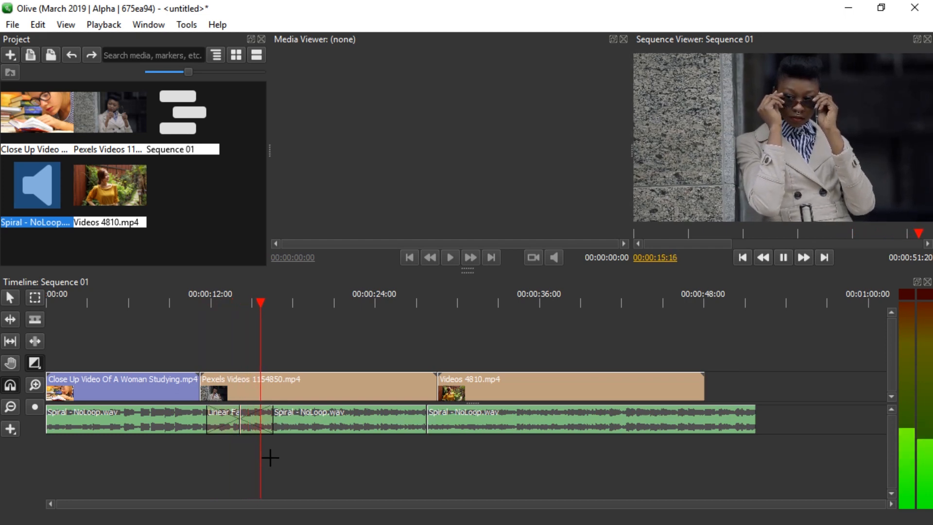
{"action": "key", "text": "space"}
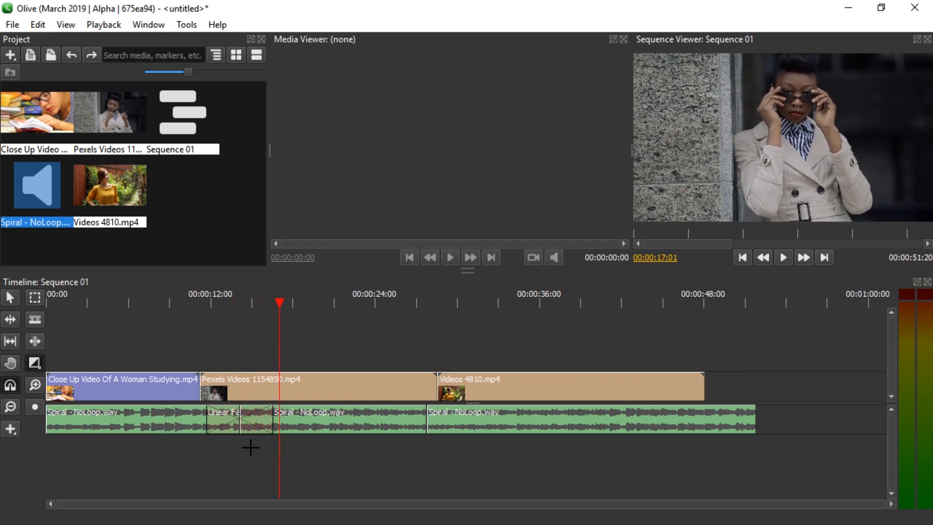
Replace the Linear Fade between the first two audio clips with an Exponential Fade and play it back.
{"action": "key", "text": "Delete"}
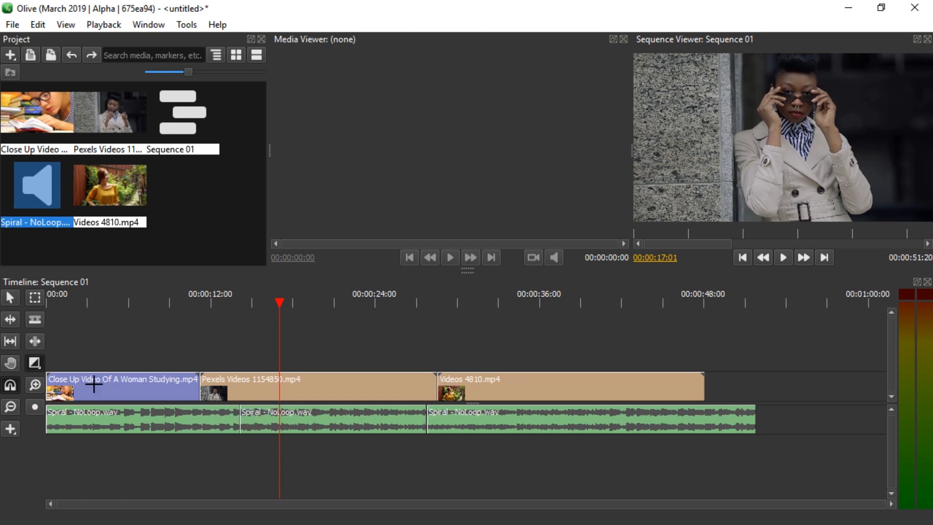
{"action": "left_click", "coordinate": [33, 361]}
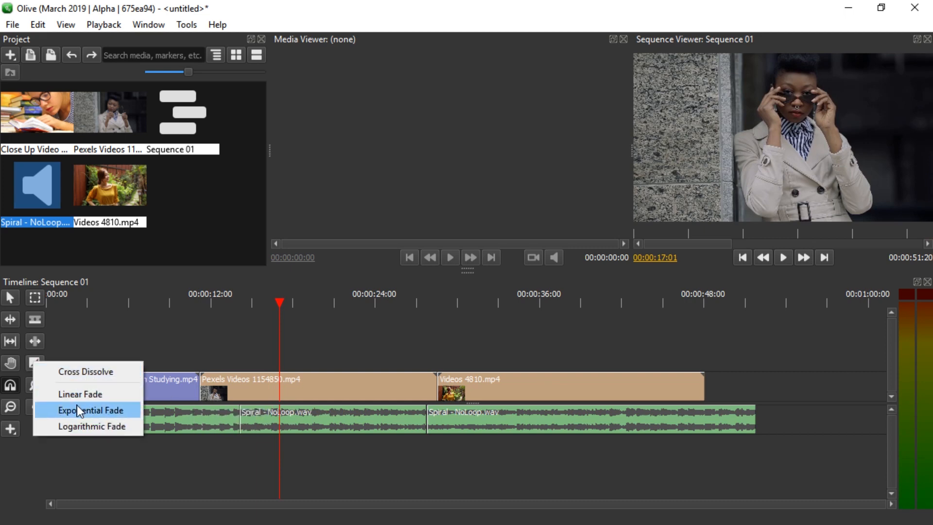
{"action": "left_click", "coordinate": [76, 407]}
{"action": "left_click_drag", "start_coordinate": [263, 420], "coordinate": [279, 422]}
{"action": "left_click", "coordinate": [196, 302]}
{"action": "key", "text": "space"}
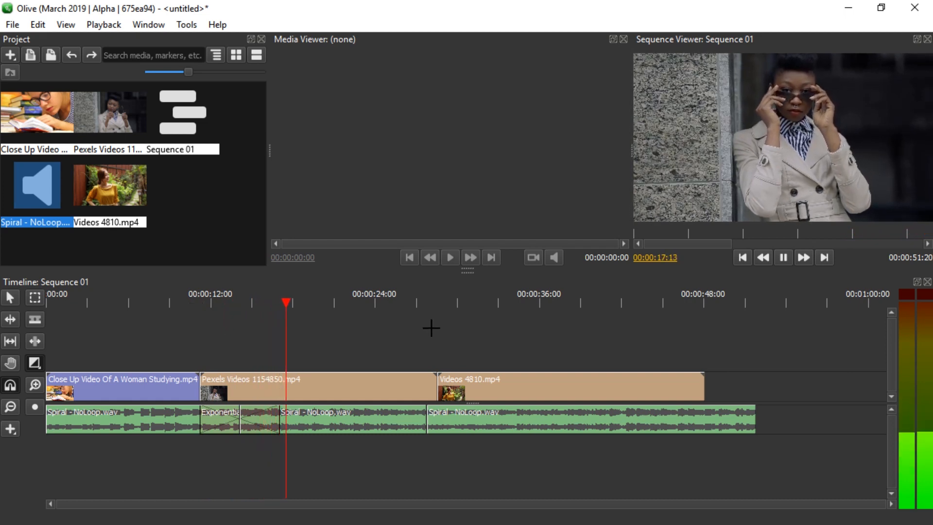
{"action": "key", "text": "space"}
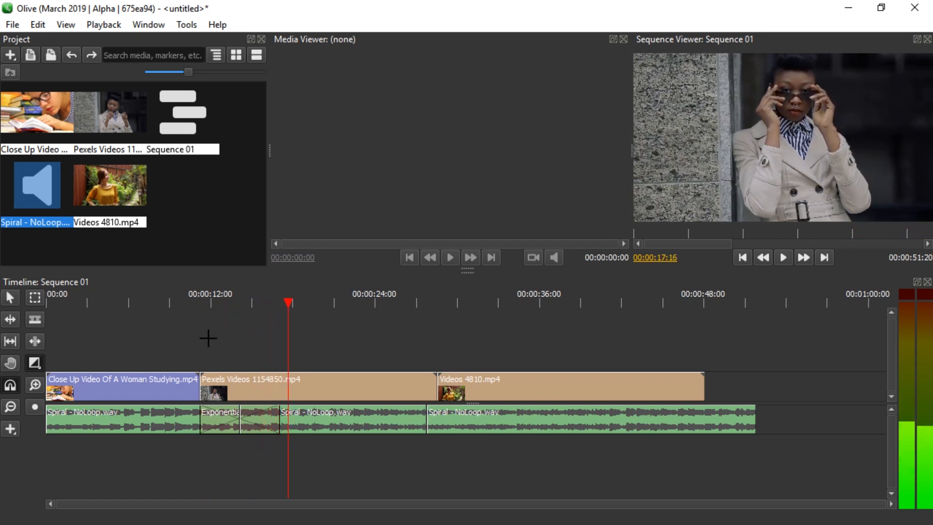
Apply a Logarithmic Fade across the cut between the second and third audio clips and play it from about 00:00:24:00.
{"action": "left_click", "coordinate": [35, 367]}
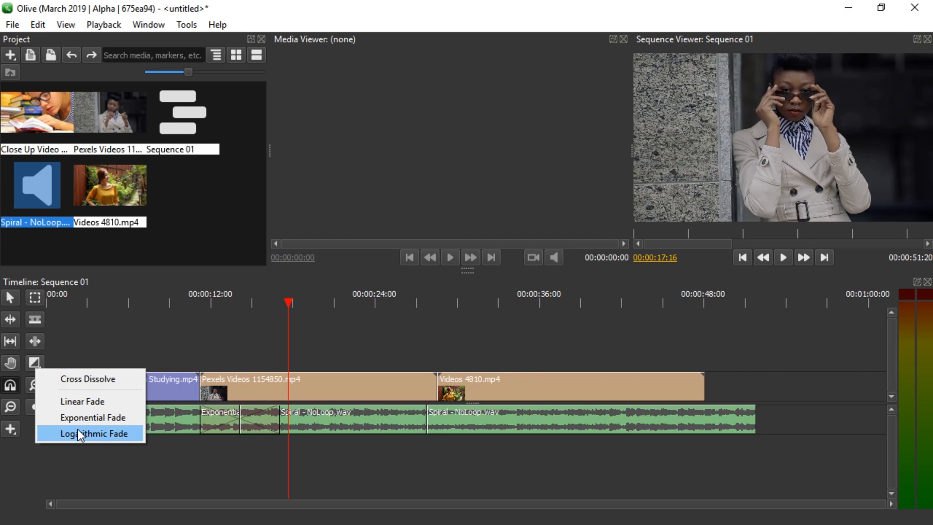
{"action": "left_click", "coordinate": [80, 434]}
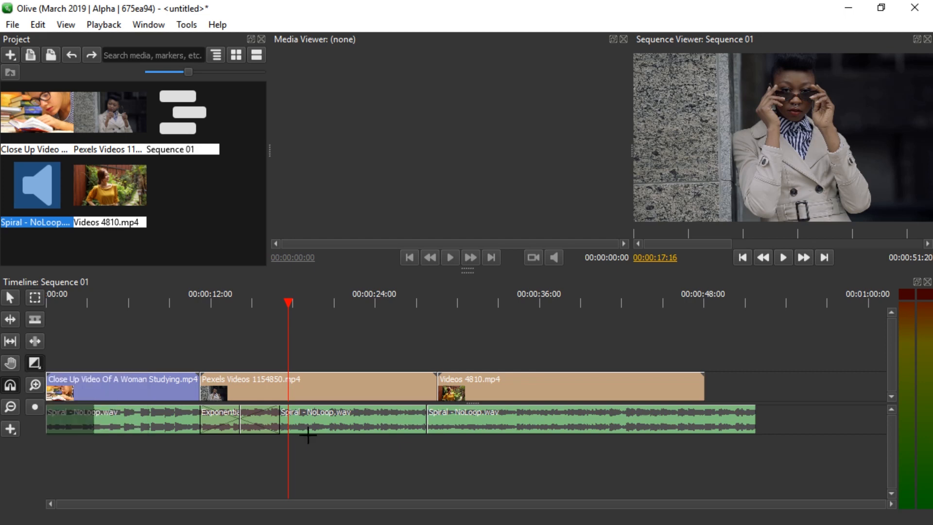
{"action": "left_click_drag", "start_coordinate": [417, 419], "coordinate": [452, 419]}
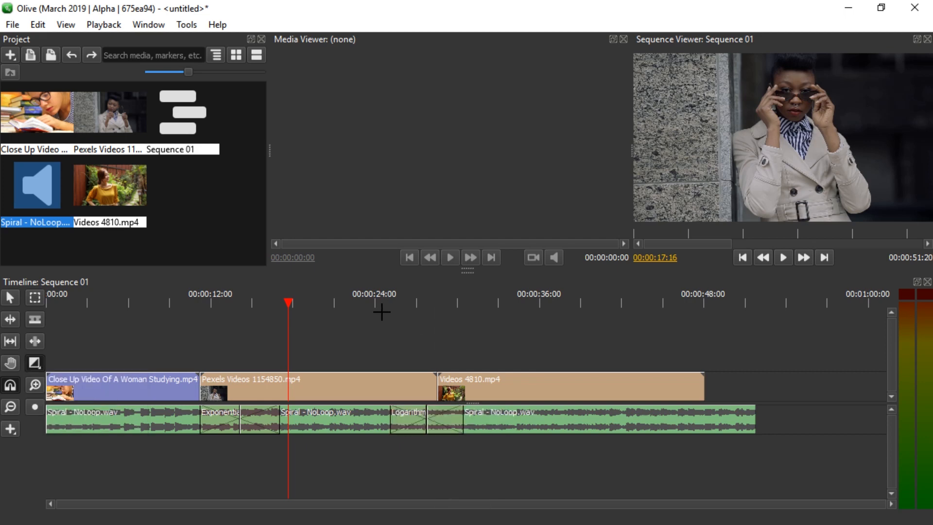
{"action": "left_click_drag", "start_coordinate": [386, 306], "coordinate": [377, 297]}
{"action": "key", "text": "space"}
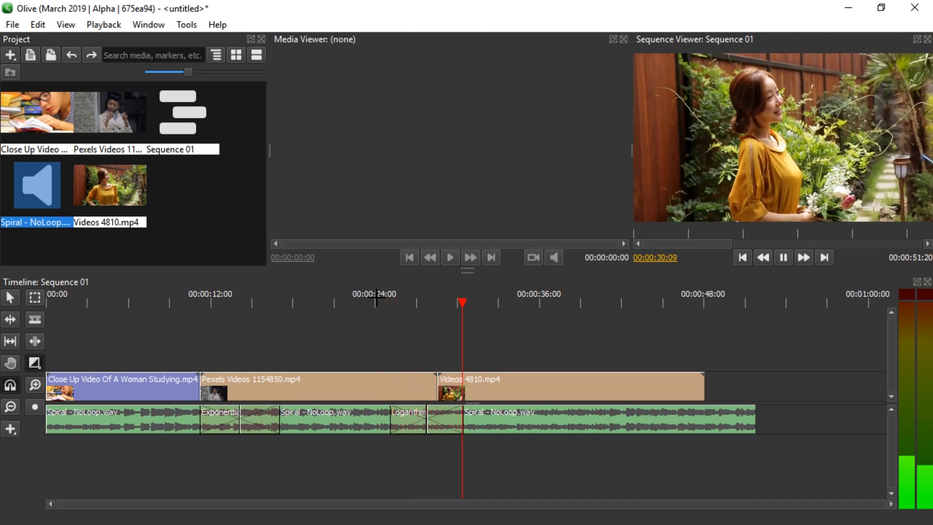
{"action": "key", "text": "space"}
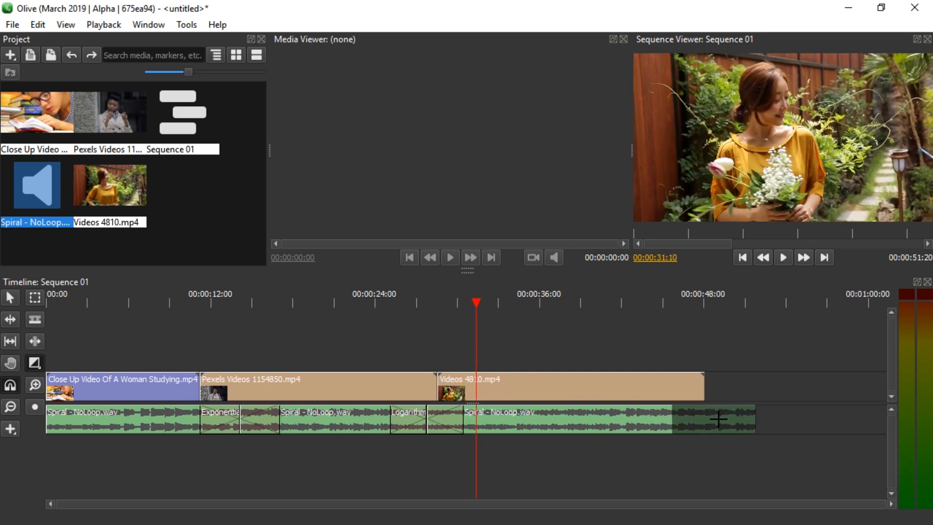
Add a Logarithmic Fade to the end of the last audio clip and play the ending.
{"action": "left_click_drag", "start_coordinate": [718, 418], "coordinate": [677, 417]}
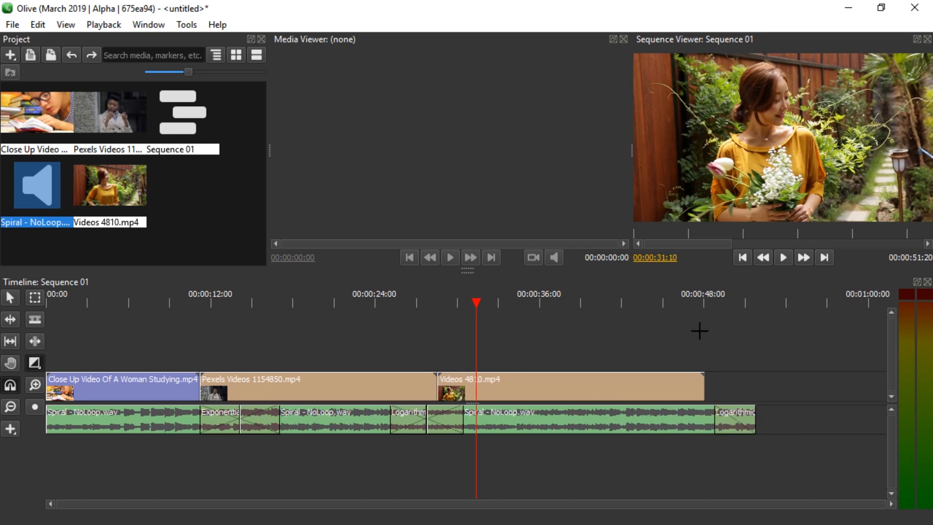
{"action": "key", "text": "Down"}
{"action": "key", "text": "space"}
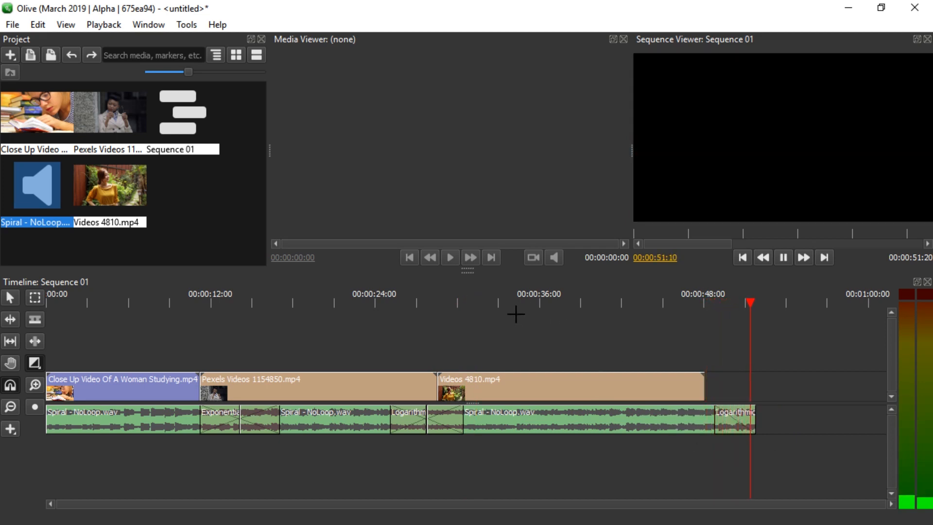
Add a Linear Fade to the beginning of the first audio clip and play the sequence's opening.
{"action": "left_click", "coordinate": [42, 365]}
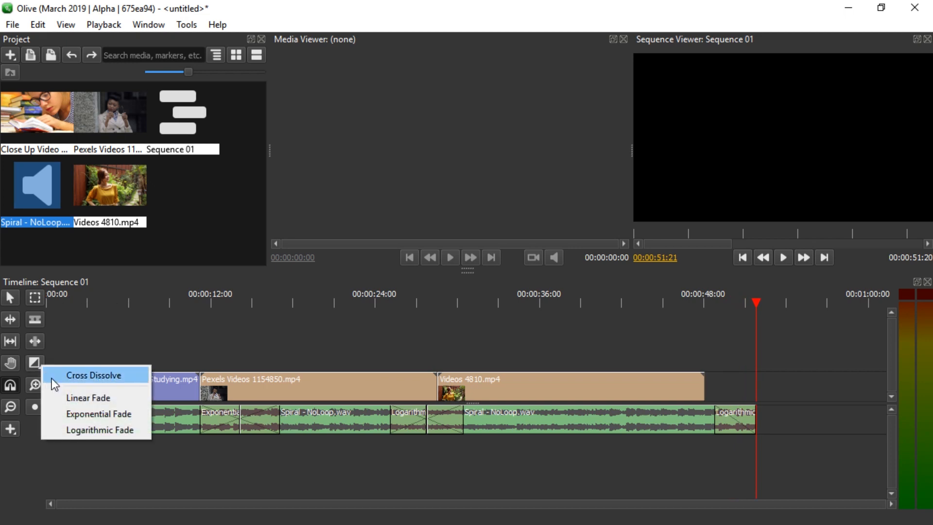
{"action": "left_click", "coordinate": [67, 397]}
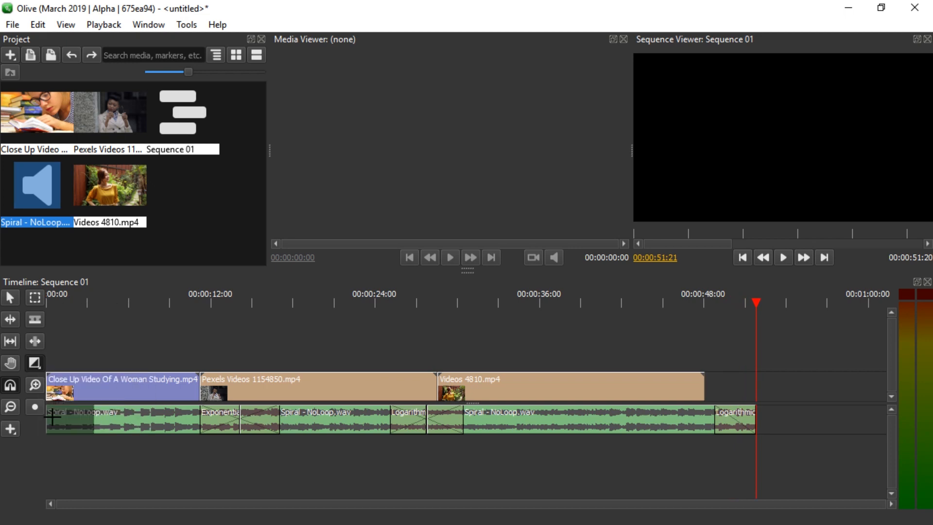
{"action": "left_click_drag", "start_coordinate": [52, 415], "coordinate": [80, 417]}
{"action": "key", "text": "space"}
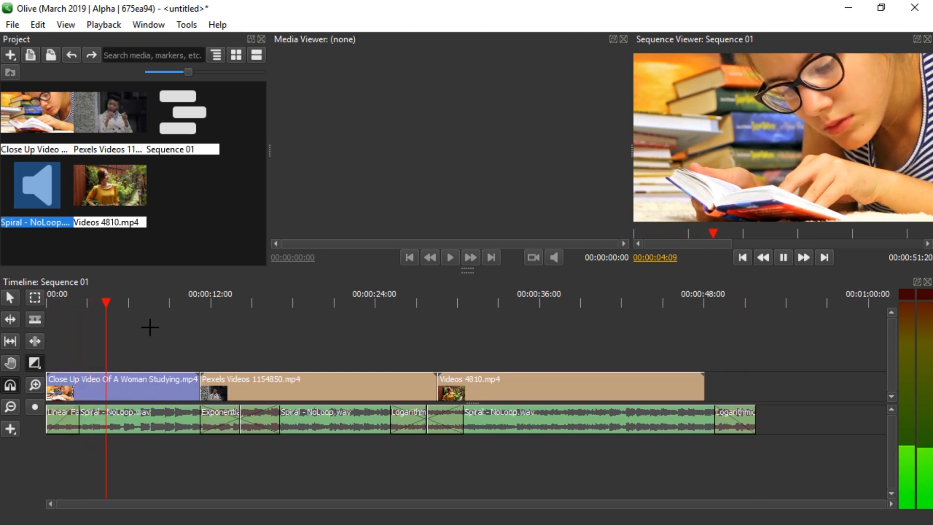
Delete all audio clips and their fades from the timeline, and move the playhead to 00:00:26:19.
{"action": "left_click_drag", "start_coordinate": [780, 455], "coordinate": [92, 412]}
{"action": "key", "text": "Delete"}
{"action": "left_click_drag", "start_coordinate": [138, 305], "coordinate": [153, 349]}
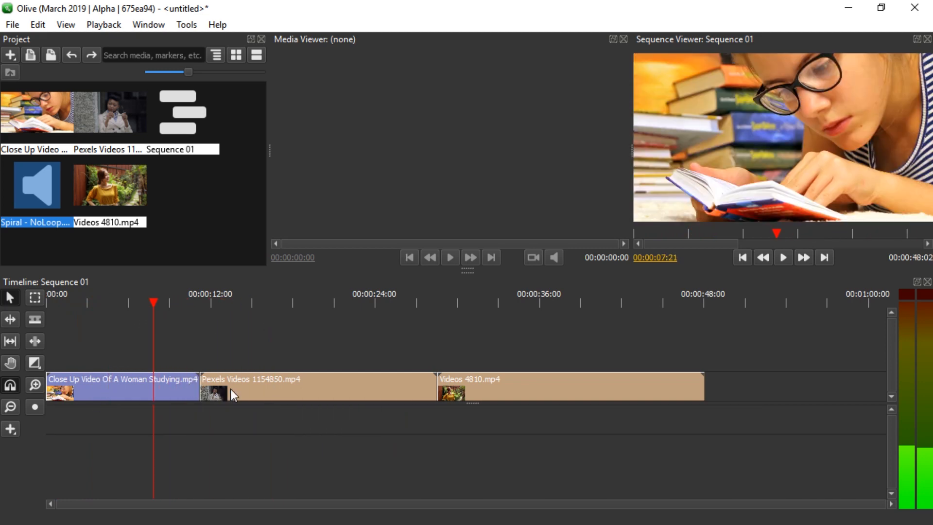
{"action": "mouse_move", "coordinate": [465, 384]}
{"action": "left_mouse_down"}
{"action": "mouse_move", "coordinate": [526, 379]}
{"action": "mouse_move", "coordinate": [468, 383]}
{"action": "left_mouse_up"}
{"action": "left_click", "coordinate": [414, 300]}
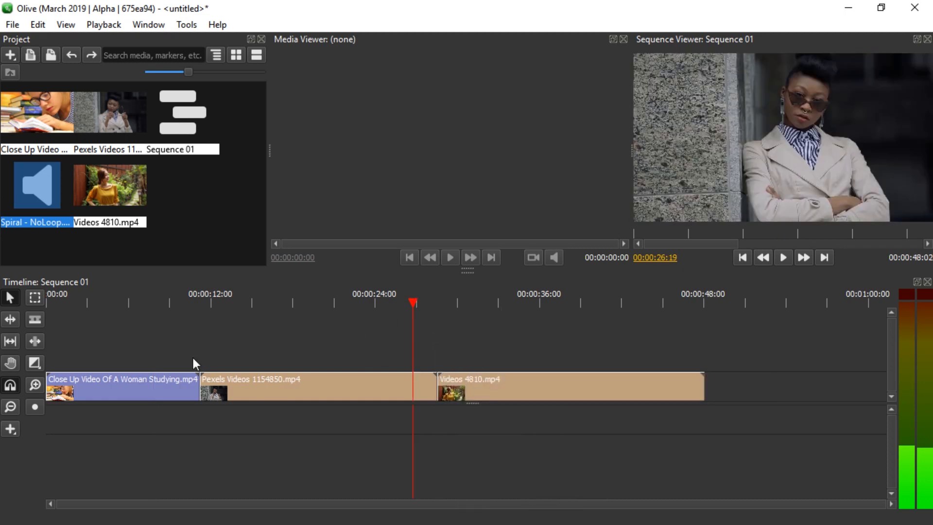
Try to apply a Cross Dissolve across the cut between Pexels Videos 1154850.mp4 and Videos 4810.mp4.
{"action": "left_click", "coordinate": [33, 363]}
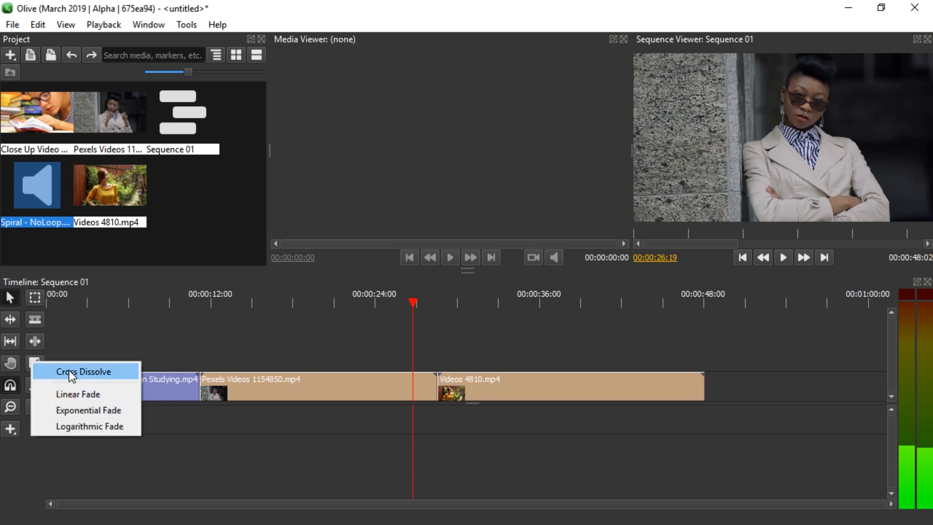
{"action": "left_click", "coordinate": [71, 372]}
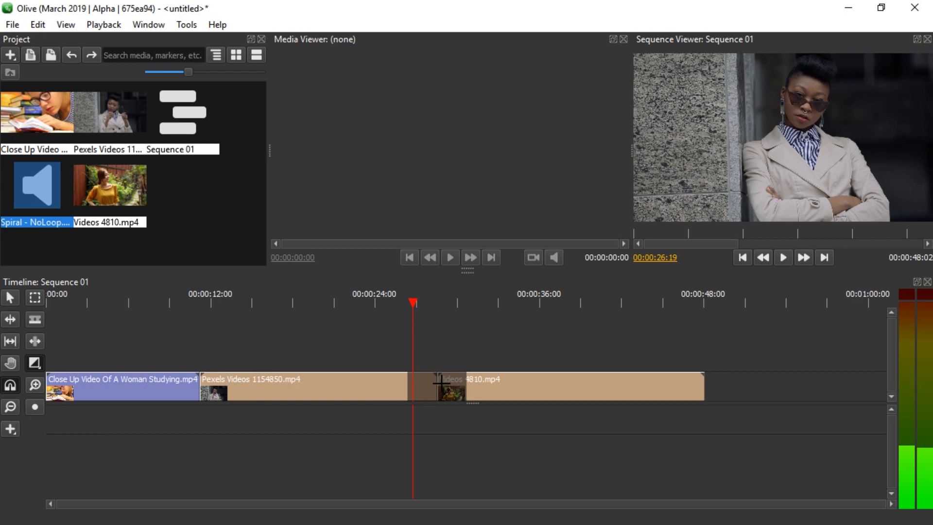
{"action": "left_click_drag", "start_coordinate": [438, 383], "coordinate": [465, 387]}
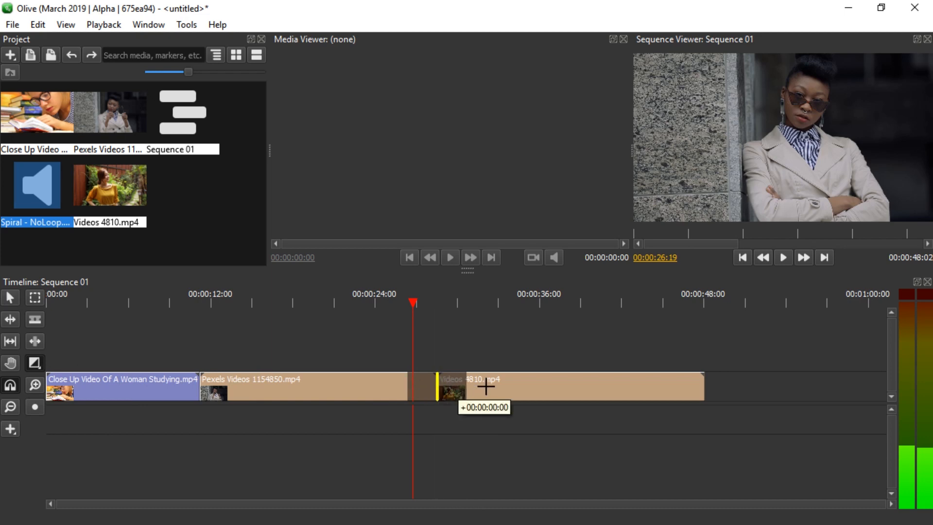
{"action": "mouse_move", "coordinate": [444, 386]}
{"action": "left_mouse_down"}
{"action": "mouse_move", "coordinate": [494, 386]}
{"action": "mouse_move", "coordinate": [478, 355]}
{"action": "left_mouse_up"}
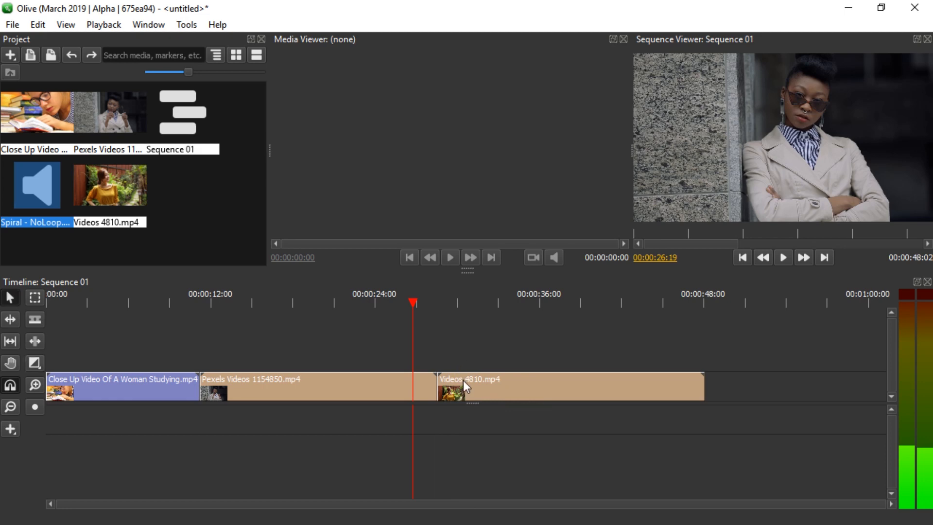
Move Videos 4810.mp4 to the video track above, starting at 00:00:26:19, and play a Cross Dissolve added at its start.
{"action": "left_click_drag", "start_coordinate": [463, 381], "coordinate": [451, 343]}
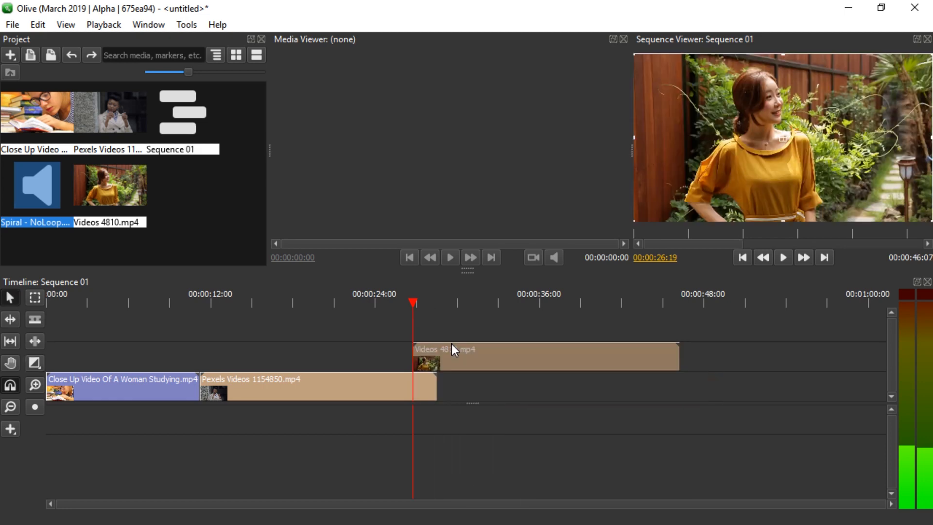
{"action": "left_click", "coordinate": [35, 362]}
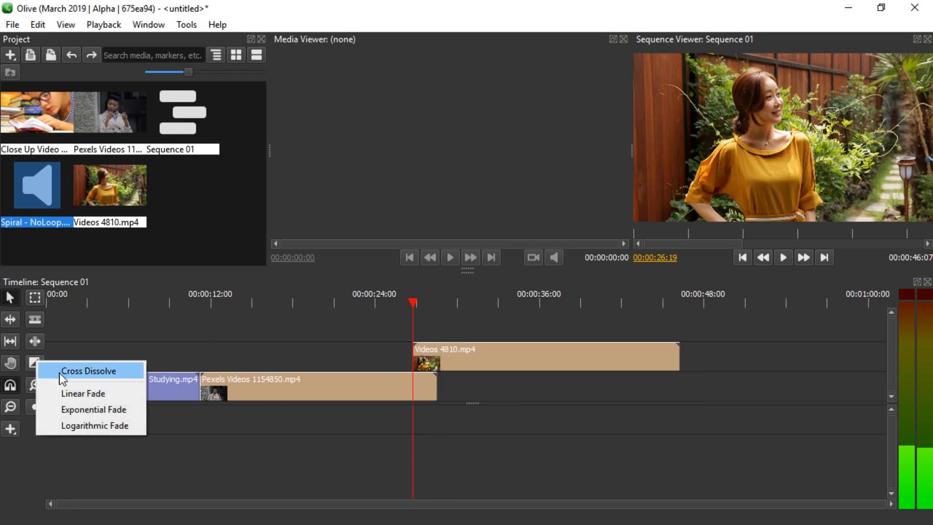
{"action": "left_click", "coordinate": [59, 372]}
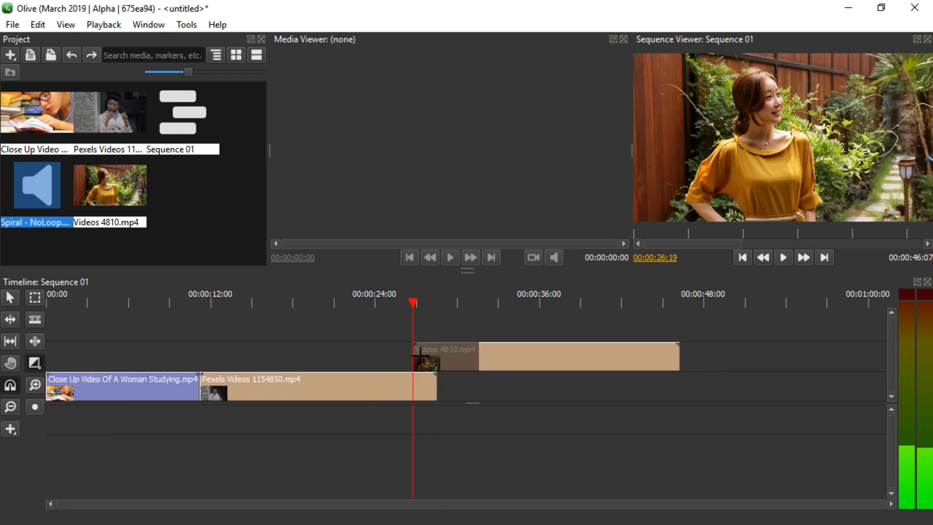
{"action": "left_click_drag", "start_coordinate": [421, 357], "coordinate": [418, 330]}
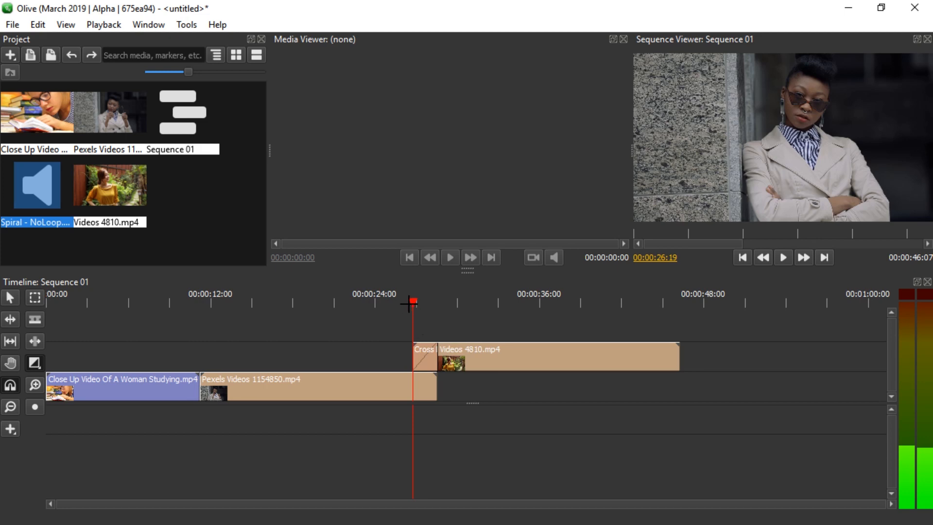
{"action": "key", "text": "space"}
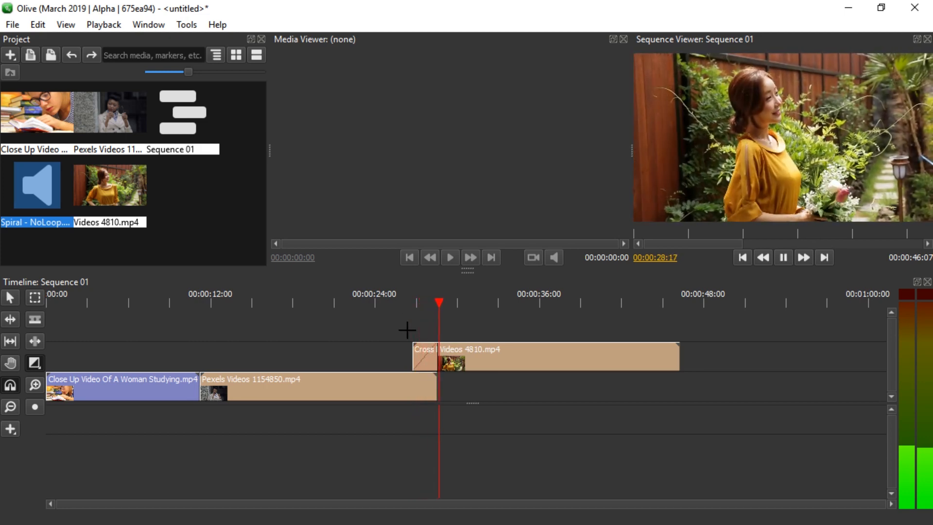
{"action": "key", "text": "space"}
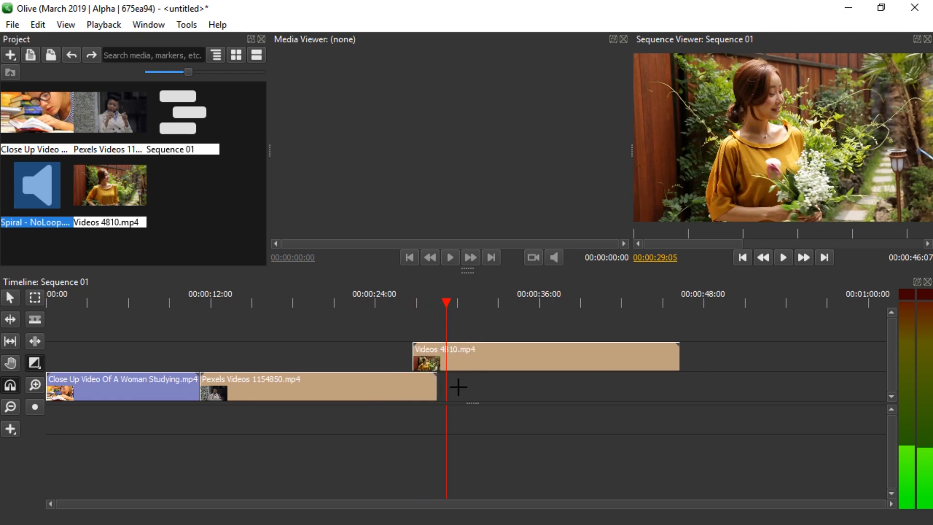
Split Videos 4810.mp4 on the upper track at the point where Pexels Videos 1154850.mp4 ends.
{"action": "key", "text": "c"}
{"action": "left_click", "coordinate": [437, 359]}
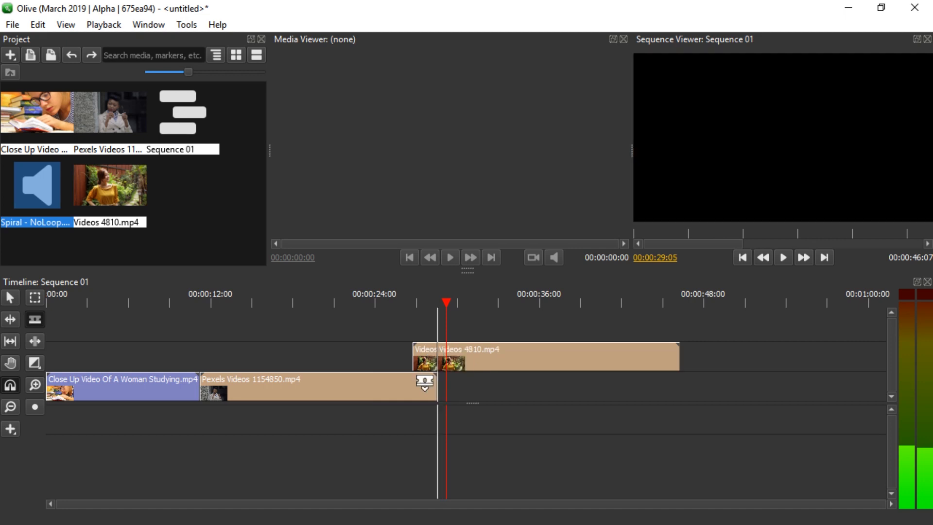
Delete the overlapping pieces of Videos 4810.mp4 and Pexels Videos 1154850.mp4, and place the remaining Videos 4810.mp4 directly after the shortened Pexels clip.
{"action": "key", "text": "v"}
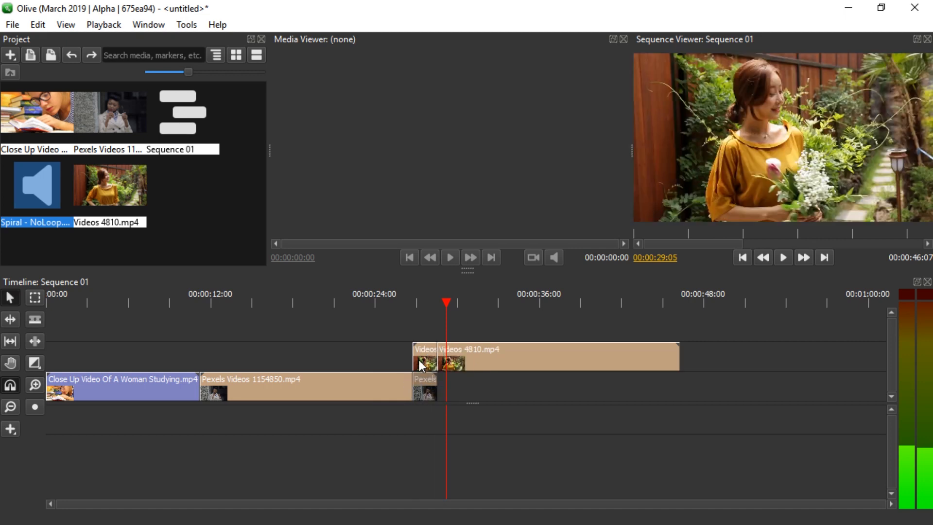
{"action": "left_click", "coordinate": [419, 360]}
{"action": "key", "text": "Delete"}
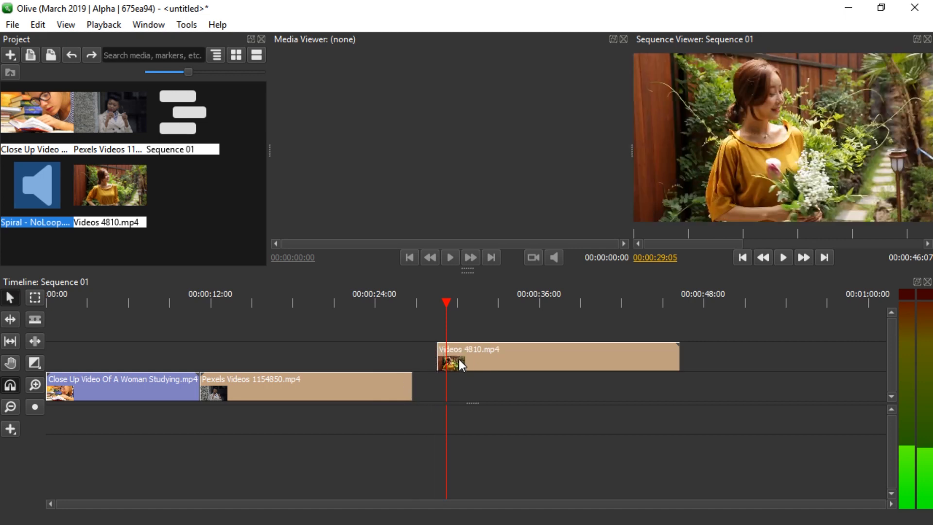
{"action": "left_click_drag", "start_coordinate": [459, 360], "coordinate": [452, 376]}
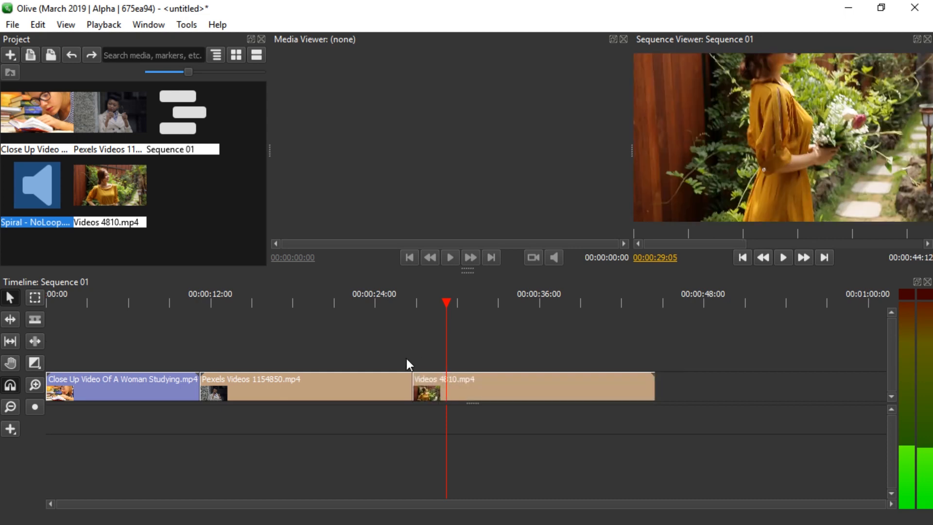
Apply a Cross Dissolve across the cut between Pexels Videos 1154850.mp4 and Videos 4810.mp4 and play through it.
{"action": "right_click", "coordinate": [410, 351]}
{"action": "left_click", "coordinate": [428, 361]}
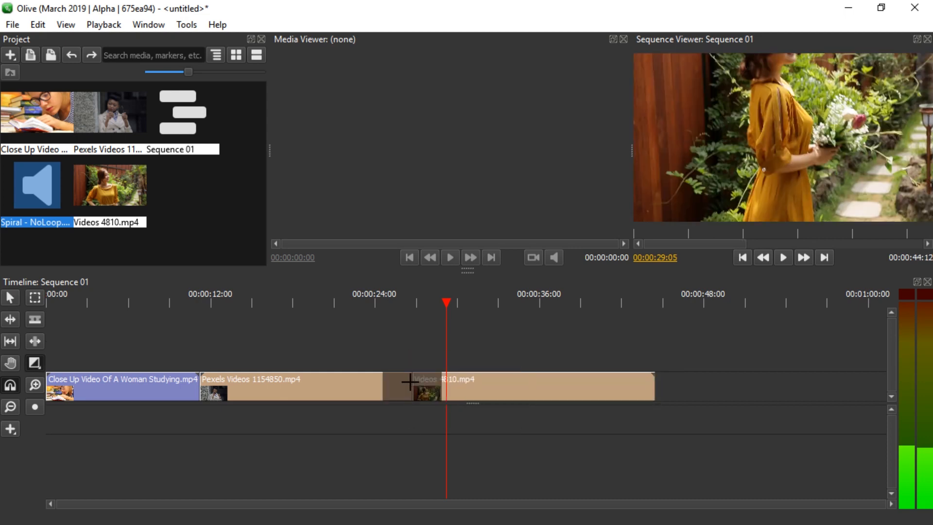
{"action": "left_click_drag", "start_coordinate": [409, 382], "coordinate": [434, 387]}
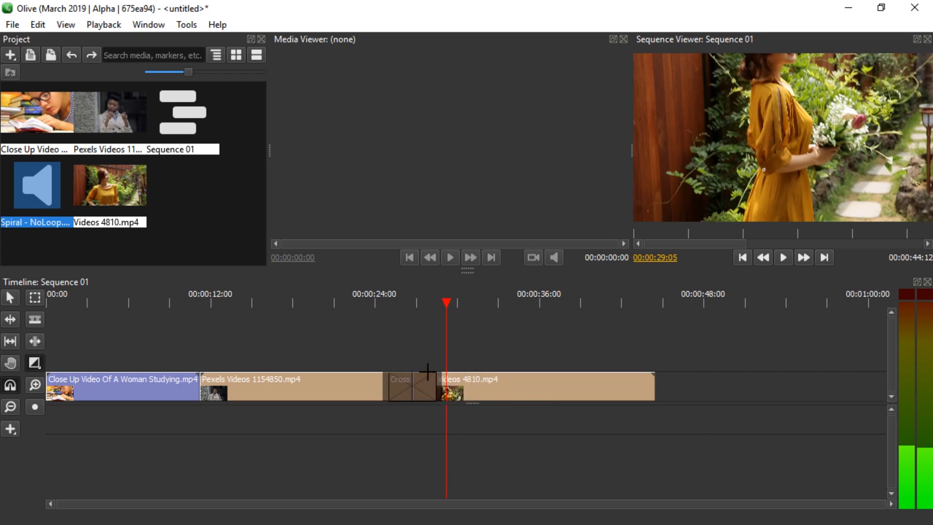
{"action": "left_click", "coordinate": [378, 302]}
{"action": "key", "text": "space"}
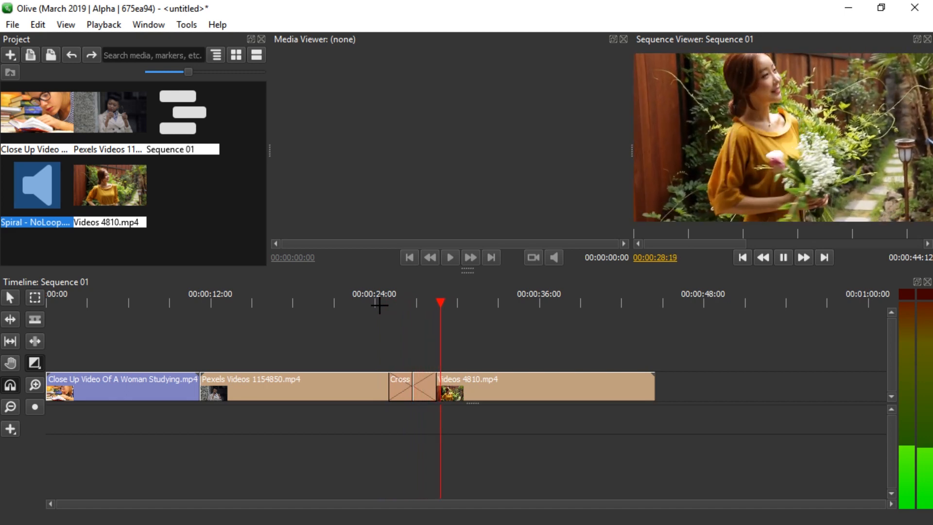
{"action": "key", "text": "space"}
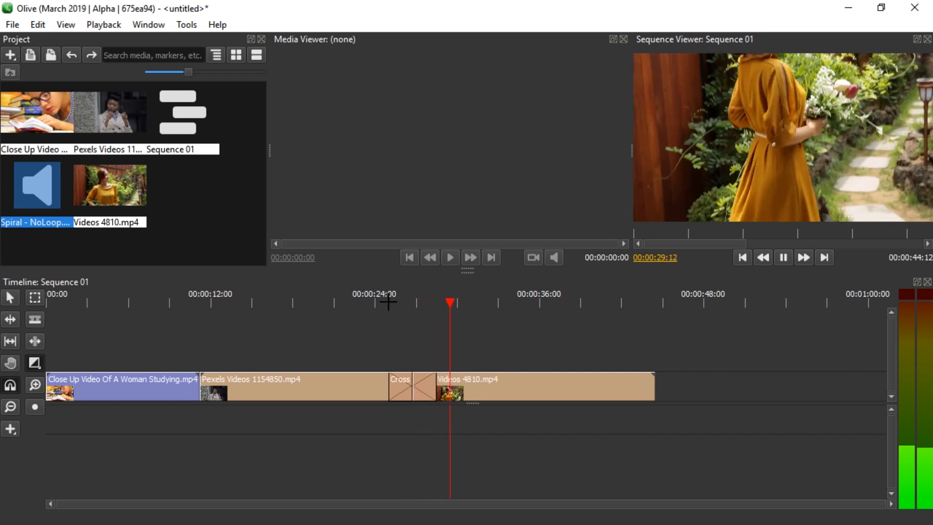
{"action": "key", "text": "space"}
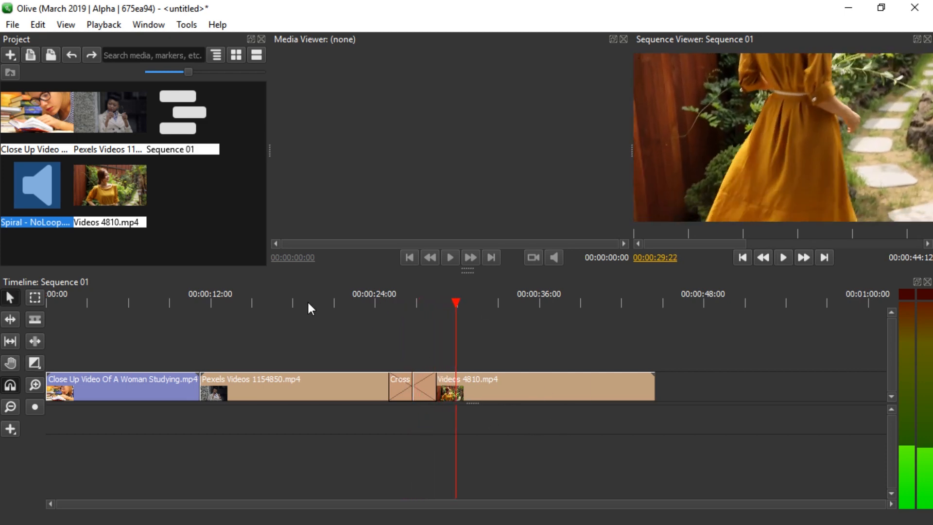
Add and play separate Cross Dissolves at the end of Close Up Video Of A Woman Studying.mp4 and the start of Pexels Videos 1154850.mp4.
{"action": "left_click_drag", "start_coordinate": [308, 302], "coordinate": [182, 298]}
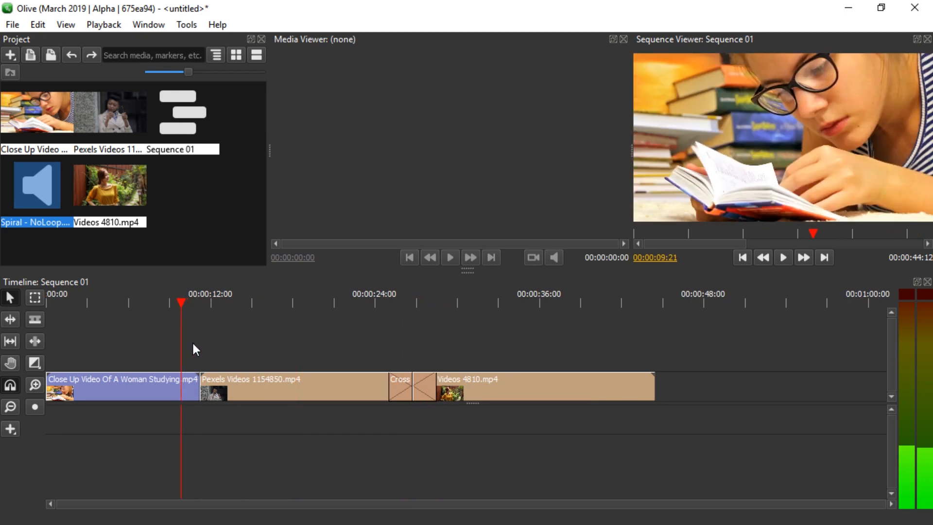
{"action": "left_click", "coordinate": [35, 363]}
{"action": "left_click", "coordinate": [82, 371]}
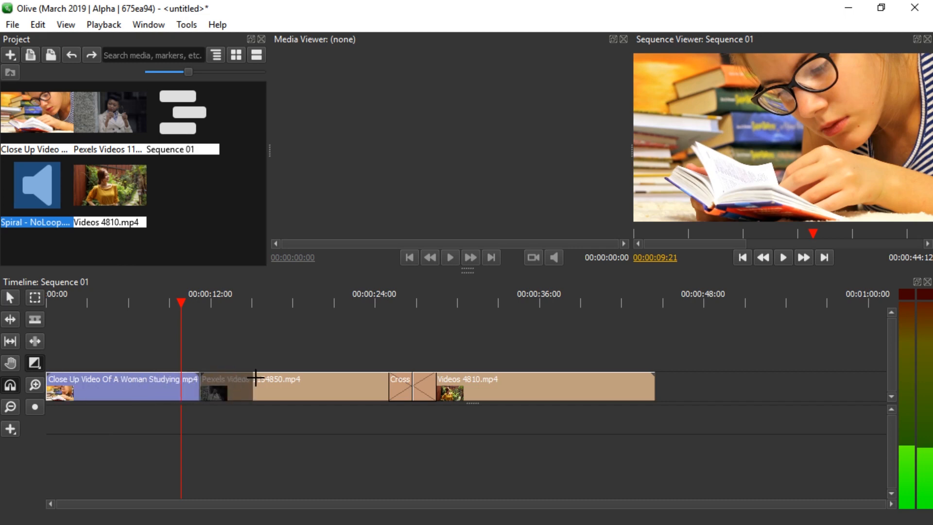
{"action": "left_click_drag", "start_coordinate": [168, 381], "coordinate": [140, 382]}
{"action": "left_click_drag", "start_coordinate": [173, 298], "coordinate": [159, 301]}
{"action": "key", "text": "space"}
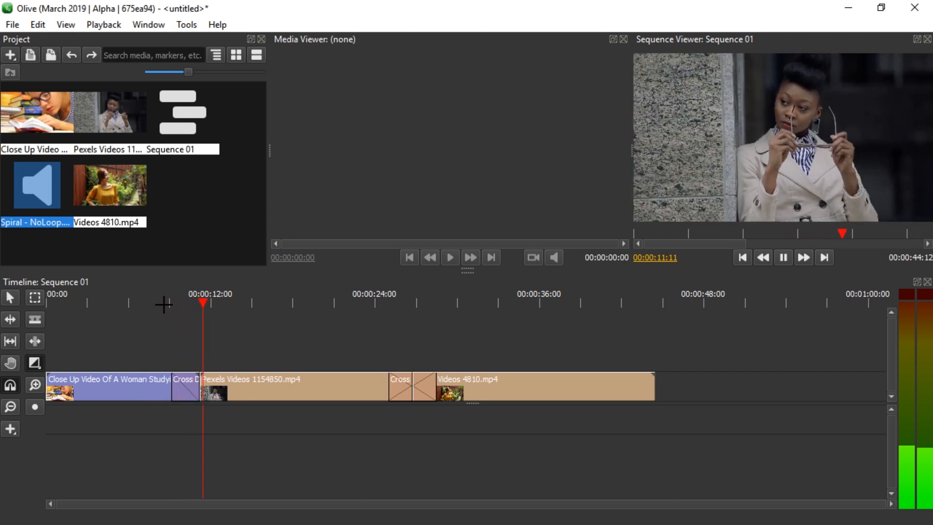
{"action": "key", "text": "space"}
{"action": "mouse_move", "coordinate": [213, 386]}
{"action": "left_mouse_down"}
{"action": "mouse_move", "coordinate": [271, 387]}
{"action": "mouse_move", "coordinate": [227, 387]}
{"action": "left_mouse_up"}
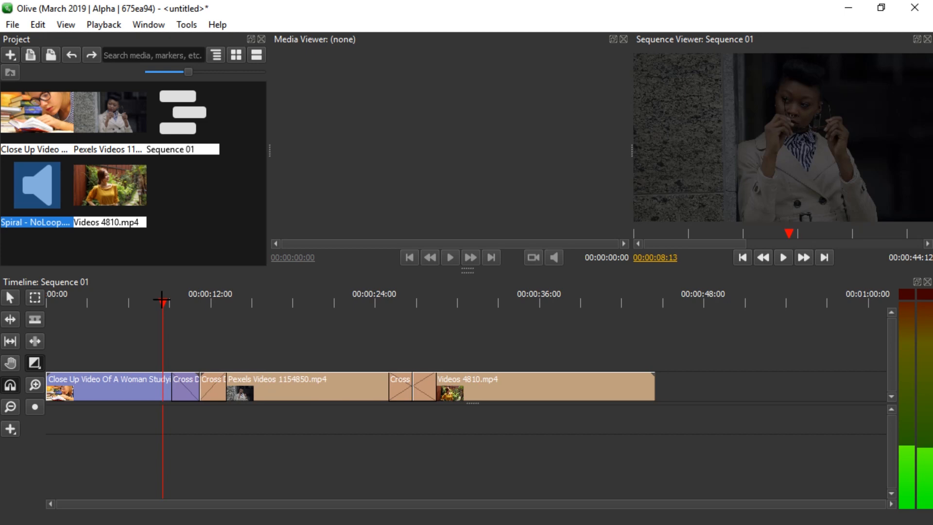
{"action": "key", "text": "space"}
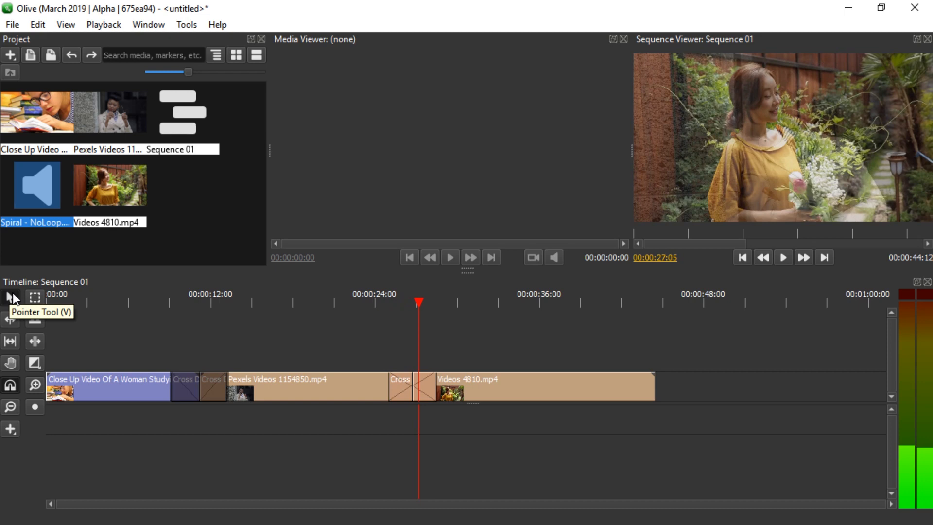
Delete the Cross Dissolves at both cuts of the video track.
{"action": "left_click", "coordinate": [217, 344]}
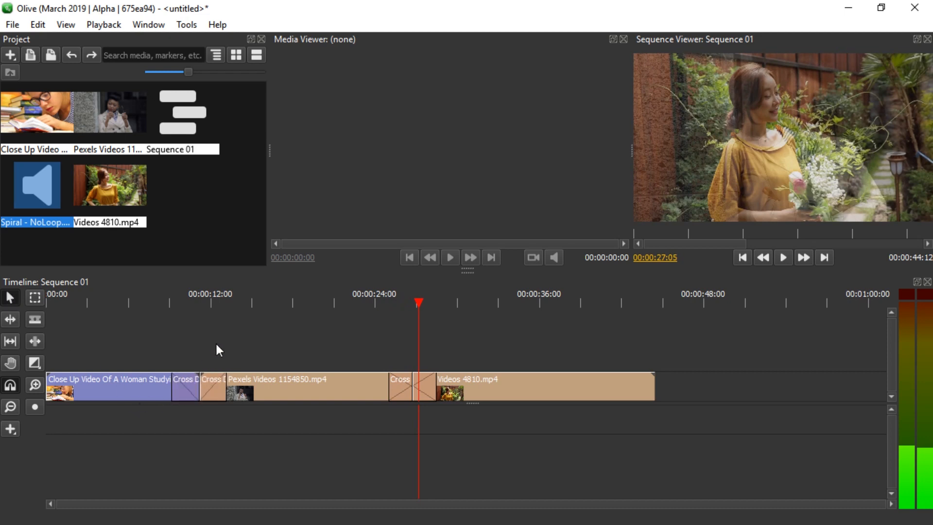
{"action": "left_click", "coordinate": [207, 383]}
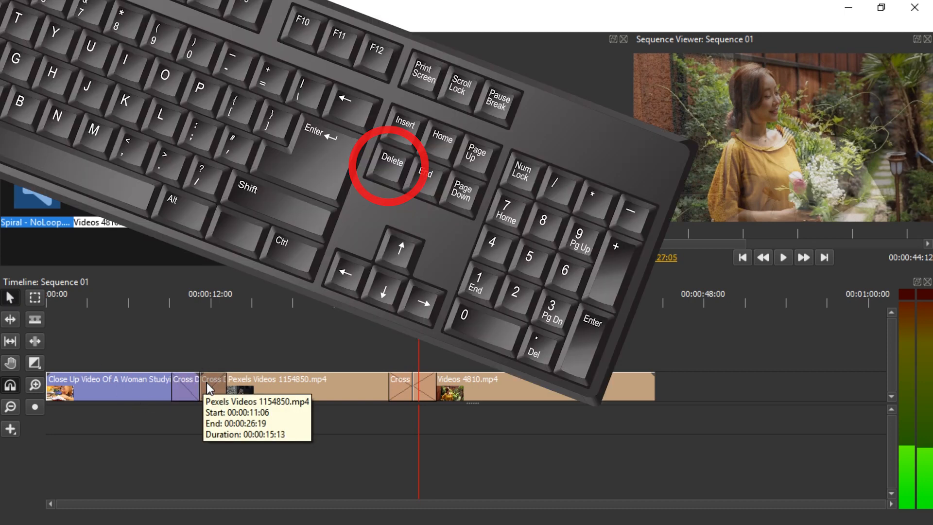
{"action": "key", "text": "Delete"}
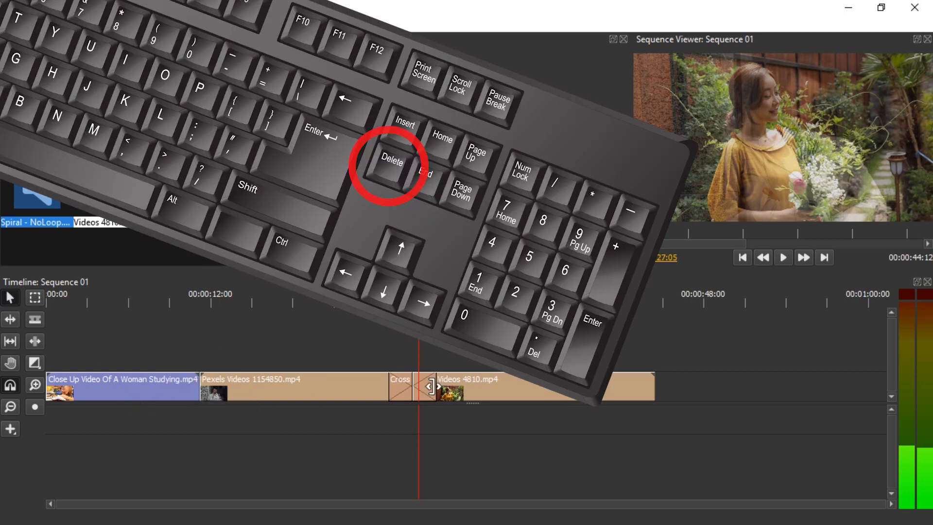
{"action": "left_click", "coordinate": [427, 388]}
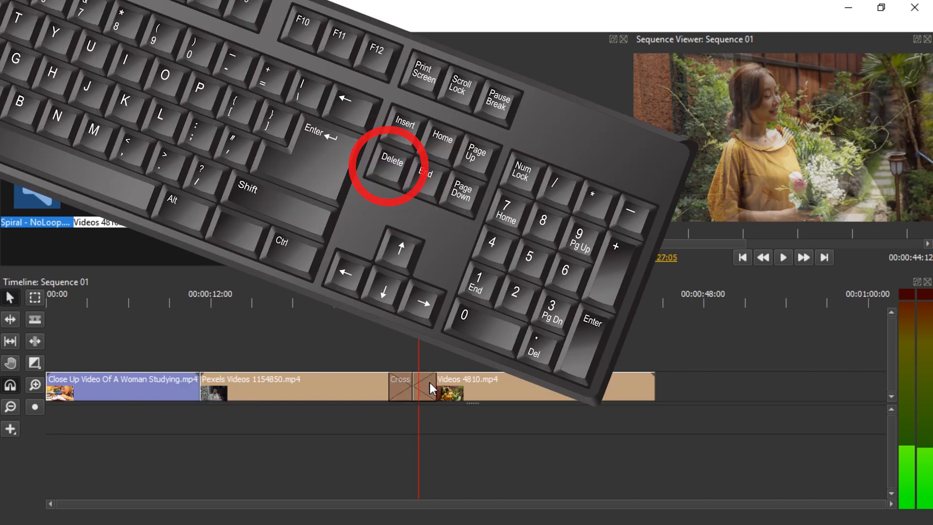
{"action": "key", "text": "Delete"}
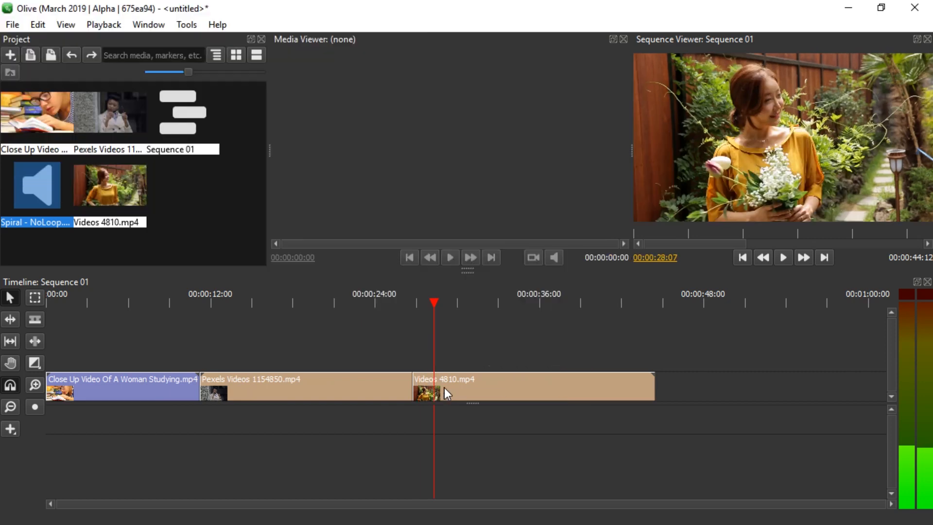
Enable Scale keyframing for Pexels Videos 1154850.mp4 with a keyframe of 100 at 00:00:25:08.
{"action": "left_click", "coordinate": [395, 297]}
{"action": "left_click", "coordinate": [373, 387]}
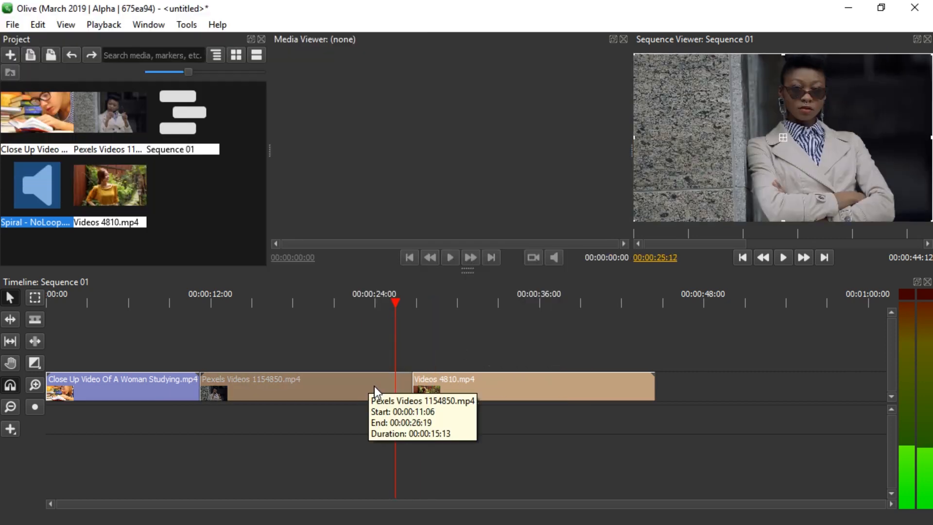
{"action": "left_click", "coordinate": [436, 42]}
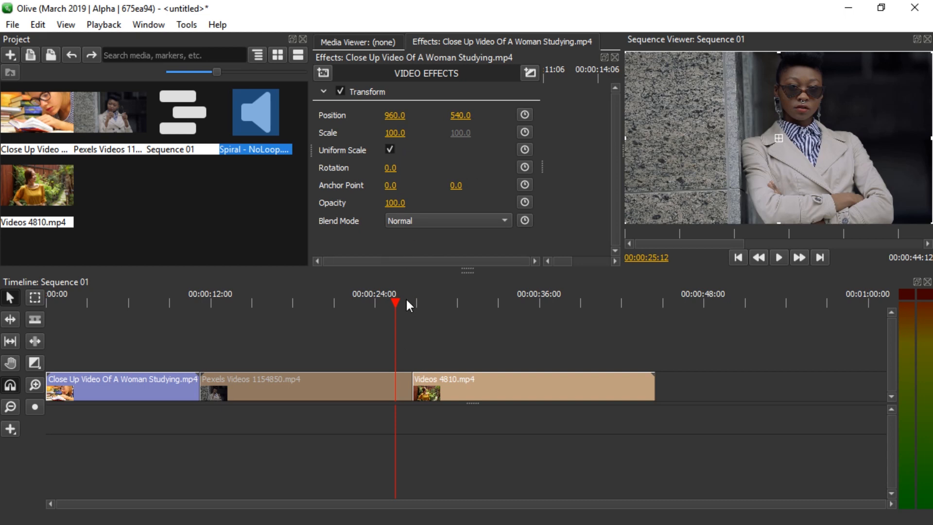
{"action": "mouse_move", "coordinate": [407, 299]}
{"action": "left_mouse_down"}
{"action": "mouse_move", "coordinate": [416, 302]}
{"action": "mouse_move", "coordinate": [398, 301]}
{"action": "left_mouse_up"}
{"action": "left_click_drag", "start_coordinate": [390, 299], "coordinate": [393, 298]}
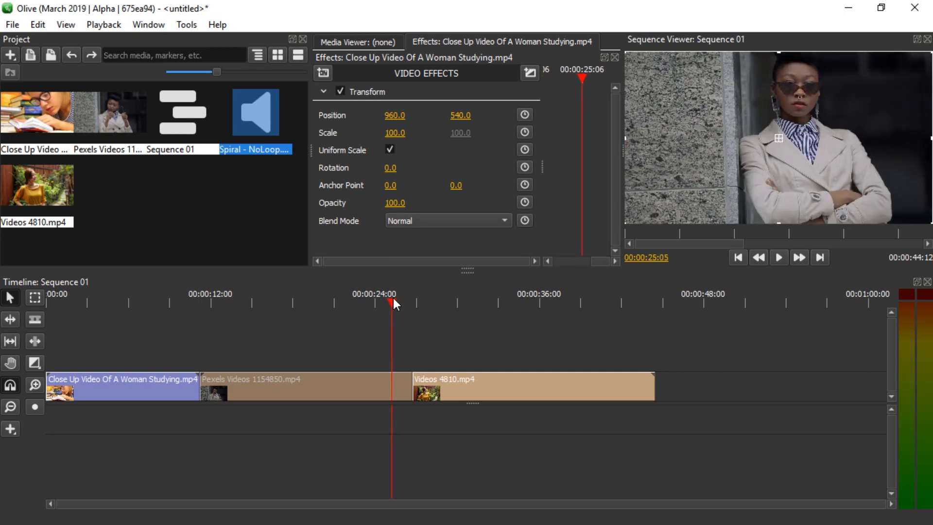
{"action": "left_click", "coordinate": [523, 132]}
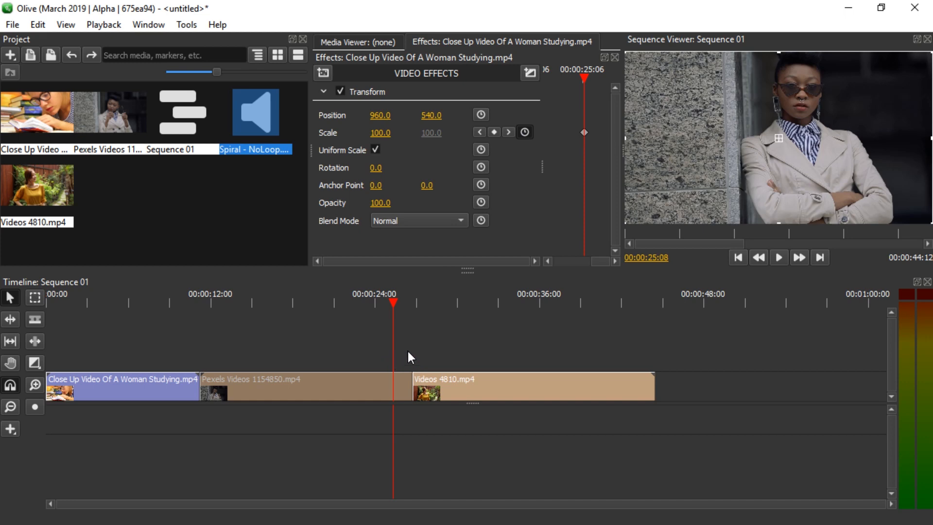
Set the Scale of Pexels Videos 1154850.mp4 to 1000 on its last frame, 00:00:26:18, and play back the zoom-in.
{"action": "left_click", "coordinate": [412, 337]}
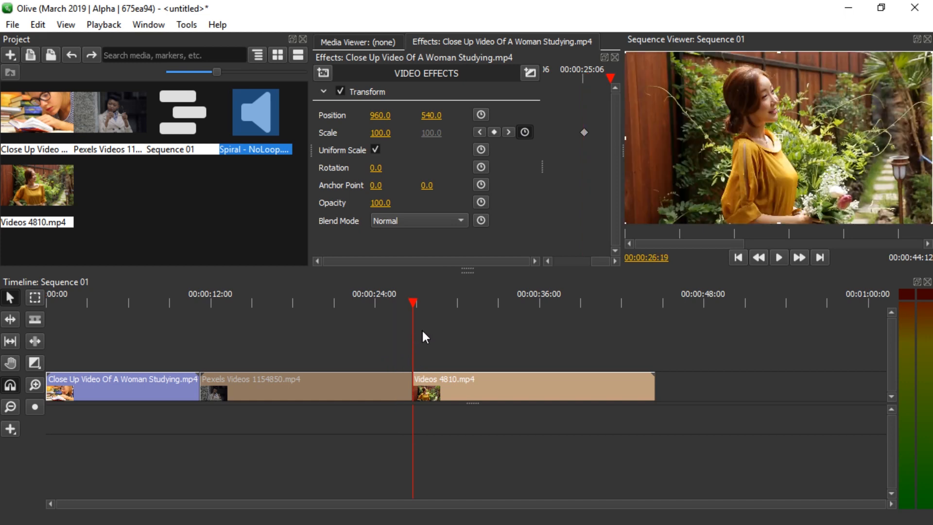
{"action": "key", "text": "Left"}
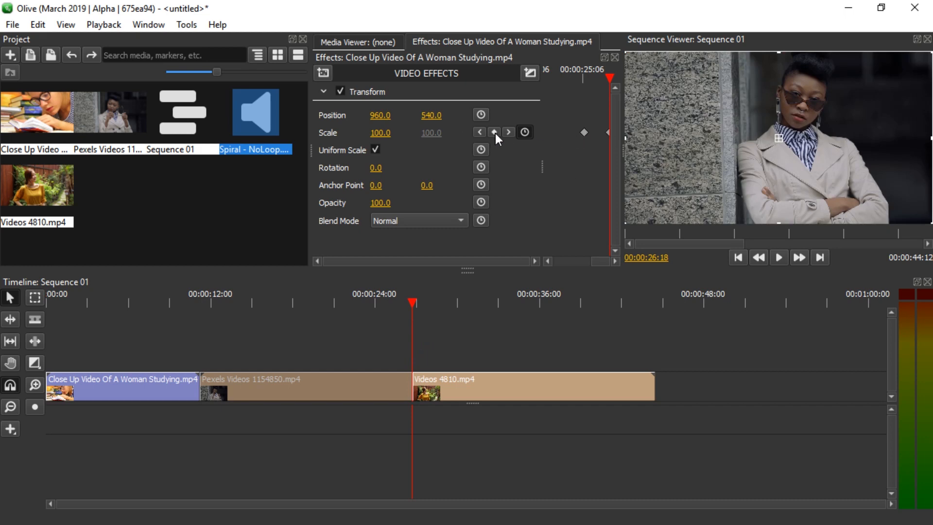
{"action": "left_click", "coordinate": [382, 132]}
{"action": "type", "text": "150"}
{"action": "key", "text": "Return"}
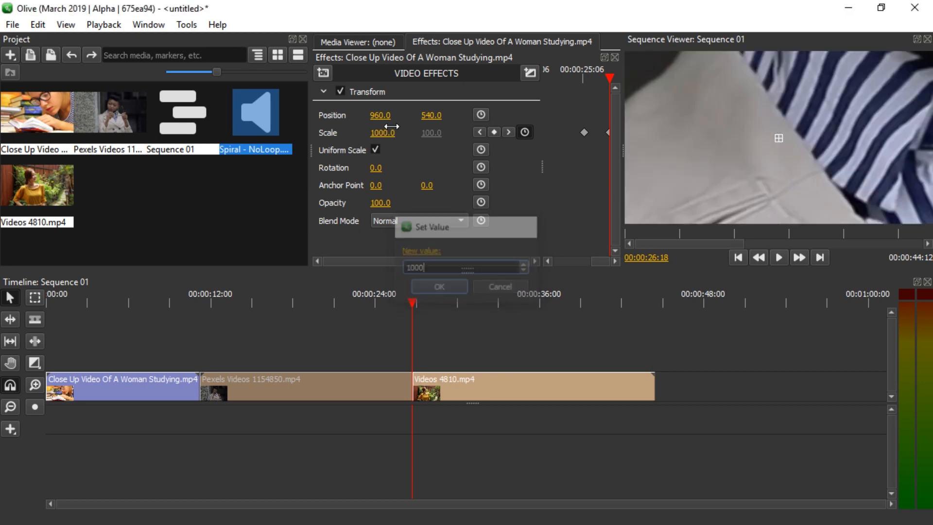
{"action": "left_click", "coordinate": [373, 299]}
{"action": "key", "text": "space"}
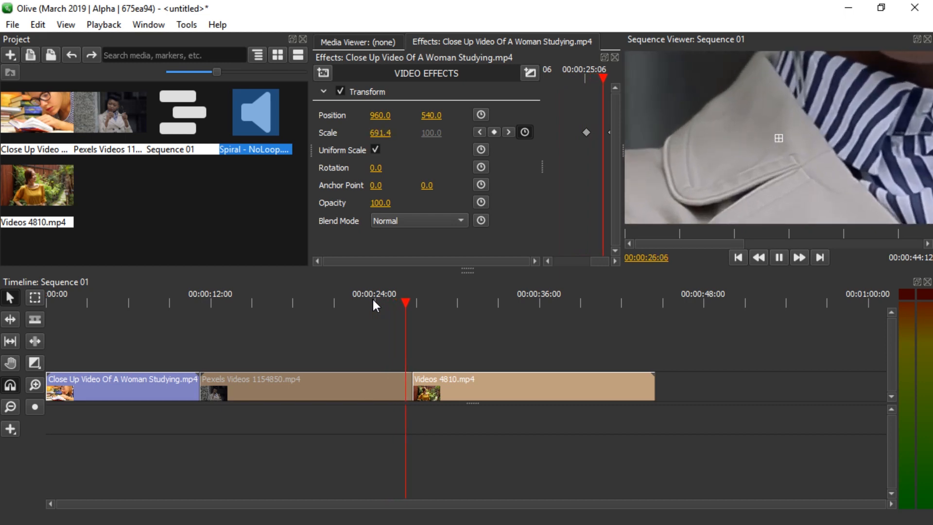
{"action": "key", "text": "space"}
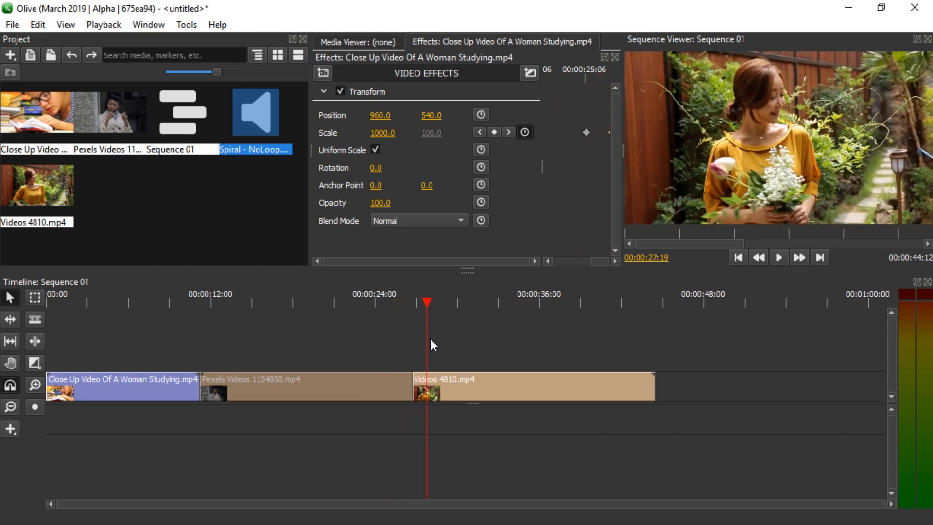
Enable Scale keyframing for Videos 4810.mp4 with a keyframe of 100 at 00:00:27:22.
{"action": "left_click", "coordinate": [429, 385]}
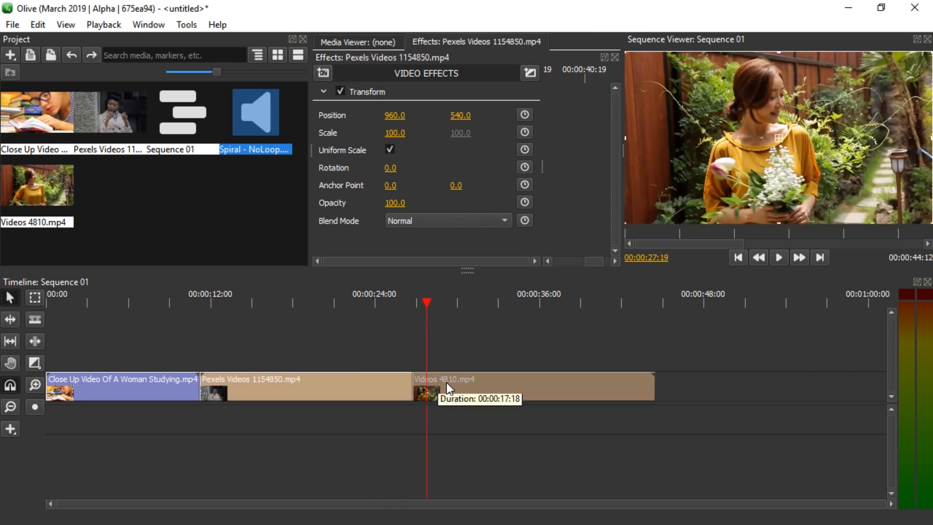
{"action": "left_click", "coordinate": [429, 301]}
{"action": "left_click_drag", "start_coordinate": [430, 300], "coordinate": [427, 299]}
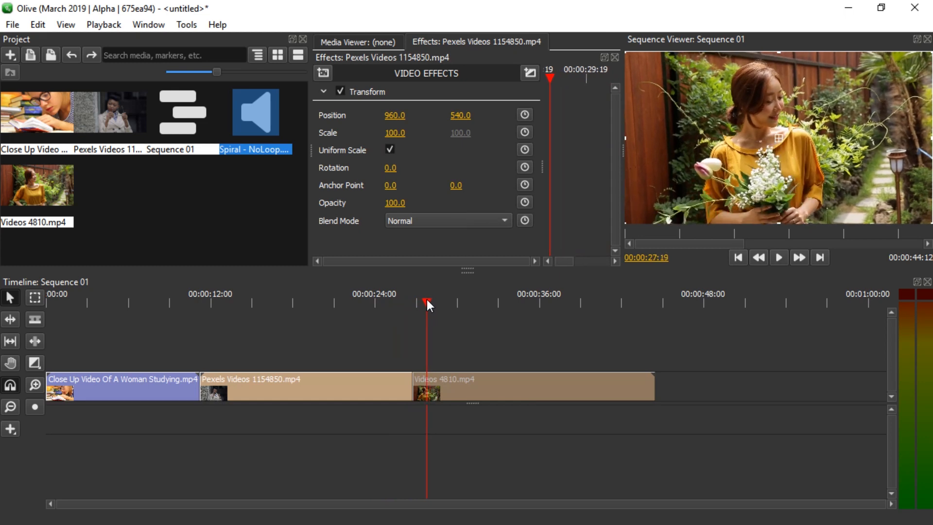
{"action": "left_click", "coordinate": [525, 134]}
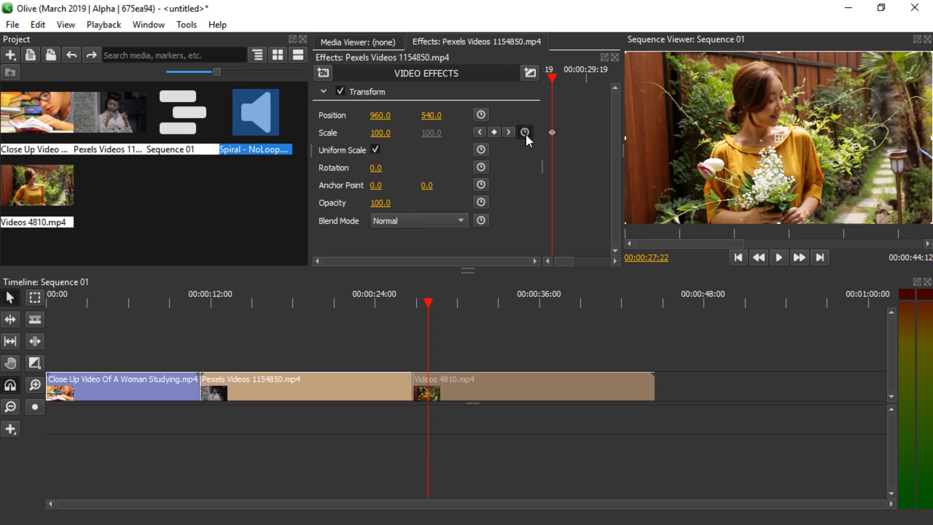
Set the Scale of Videos 4810.mp4 to 1000 on its first frame, 00:00:26:19, and play the zoom transition from 00:00:23:16.
{"action": "key", "text": "Up"}
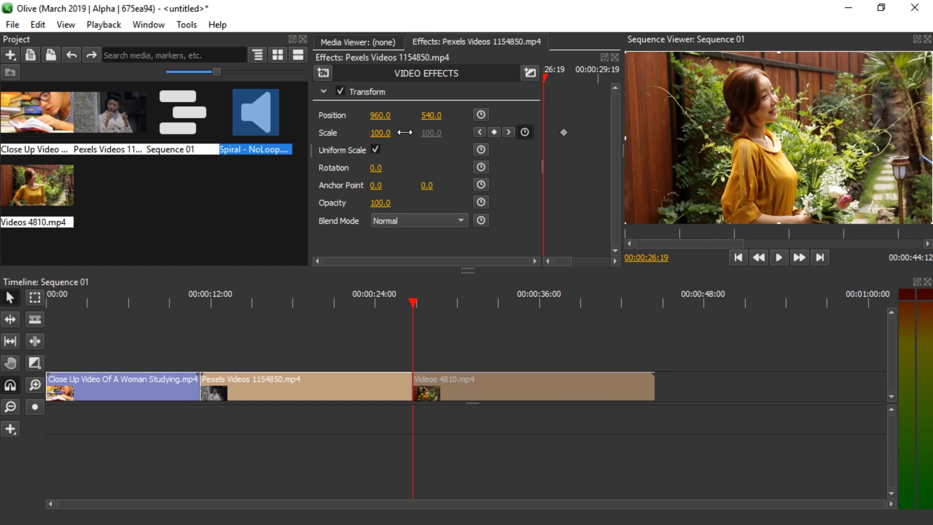
{"action": "left_click", "coordinate": [383, 129]}
{"action": "type", "text": "1000"}
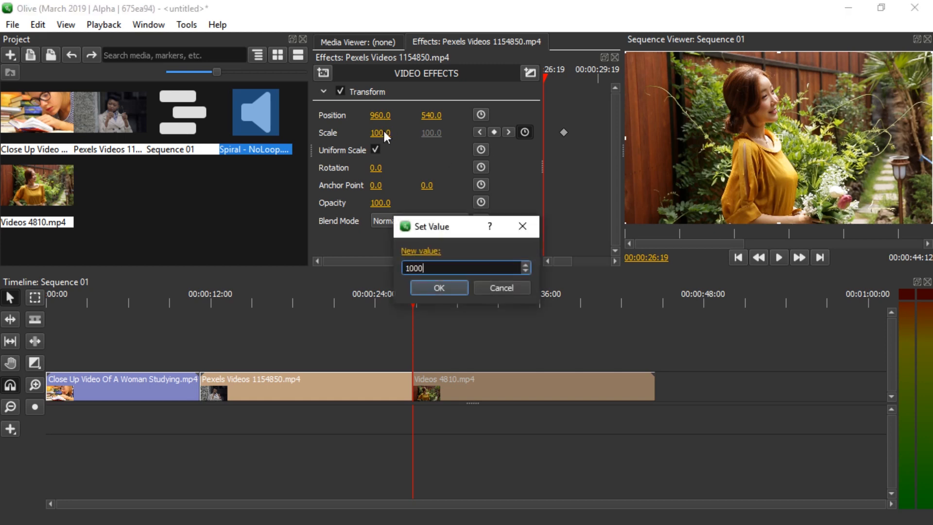
{"action": "key", "text": "Return"}
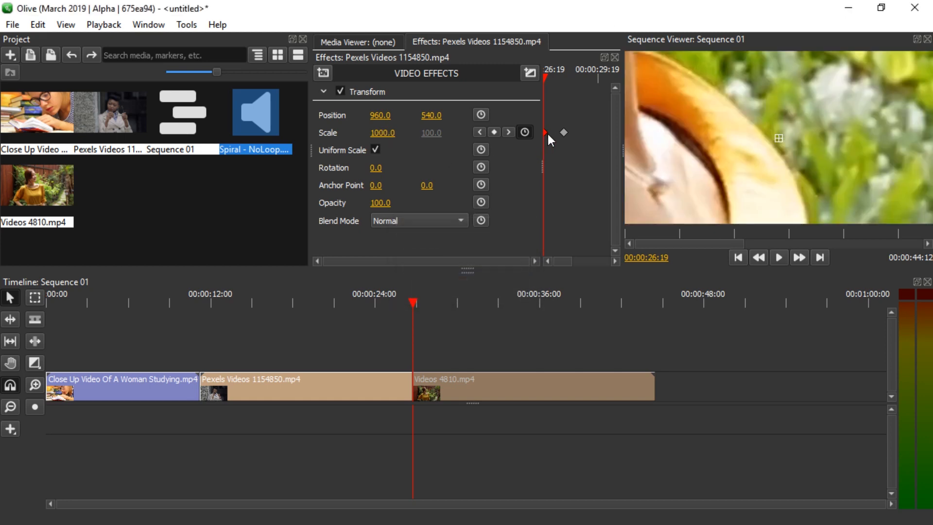
{"action": "left_click", "coordinate": [370, 297]}
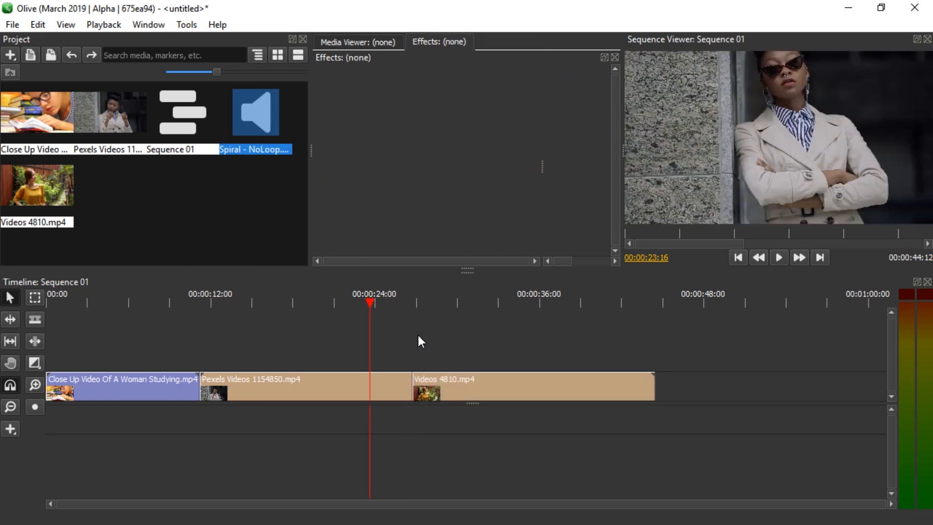
{"action": "key", "text": "space"}
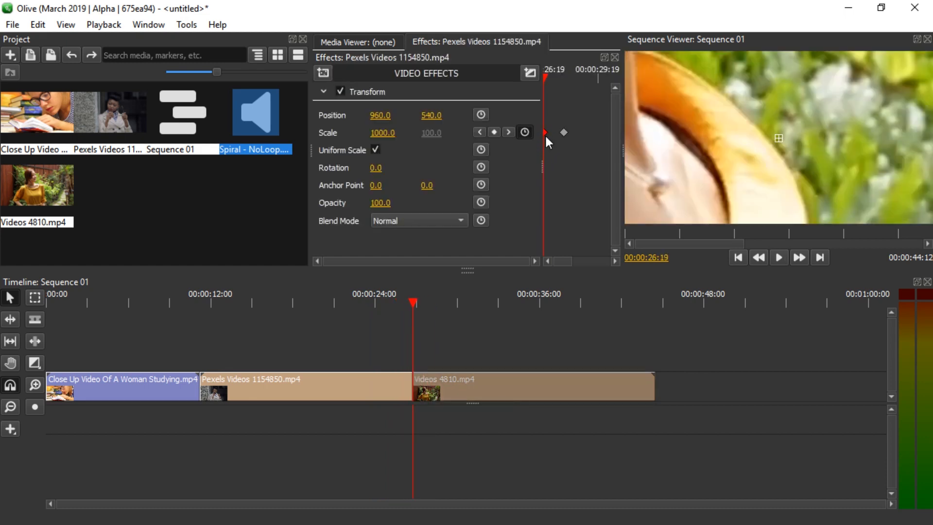
Show the Graph Editor and change the Scale keyframe interpolation of Videos 4810.mp4 to Bezier.
{"action": "left_click", "coordinate": [148, 24]}
{"action": "left_click", "coordinate": [168, 91]}
{"action": "left_click_drag", "start_coordinate": [352, 25], "coordinate": [92, 111]}
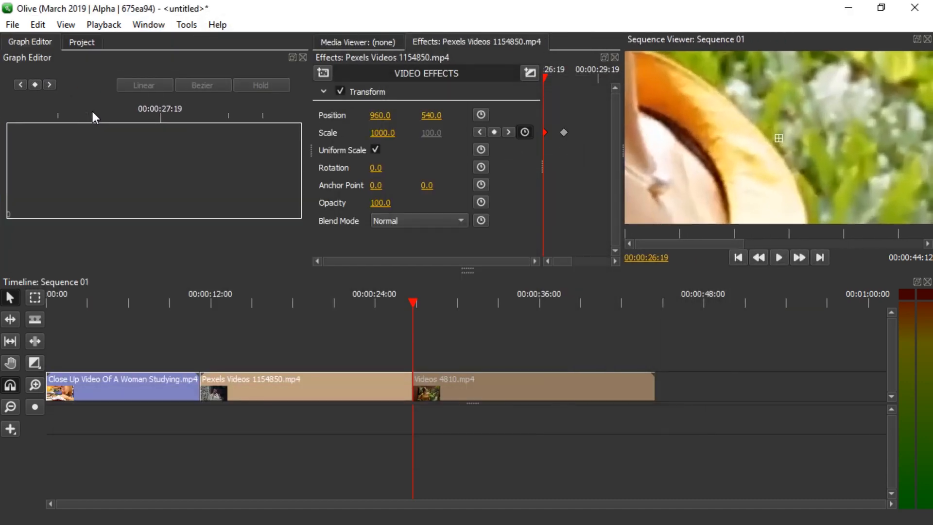
{"action": "left_click", "coordinate": [562, 133]}
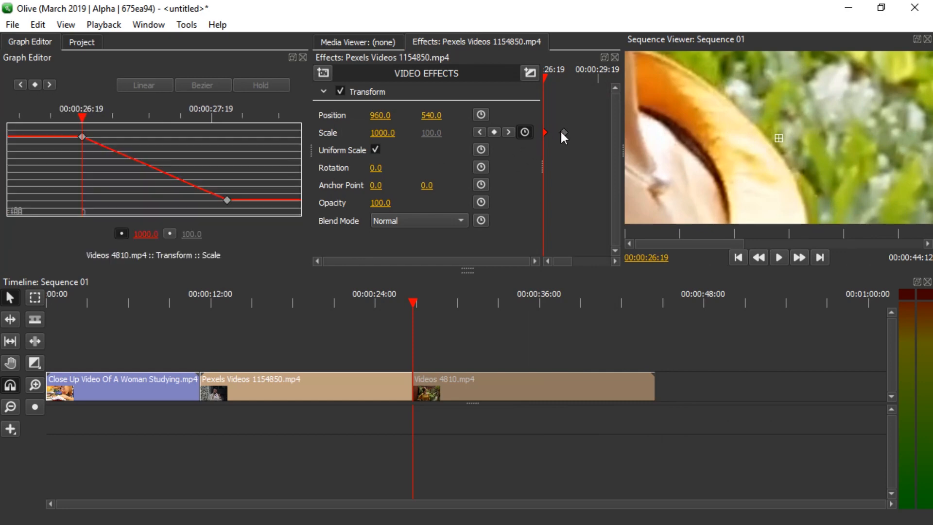
{"action": "left_click", "coordinate": [81, 137]}
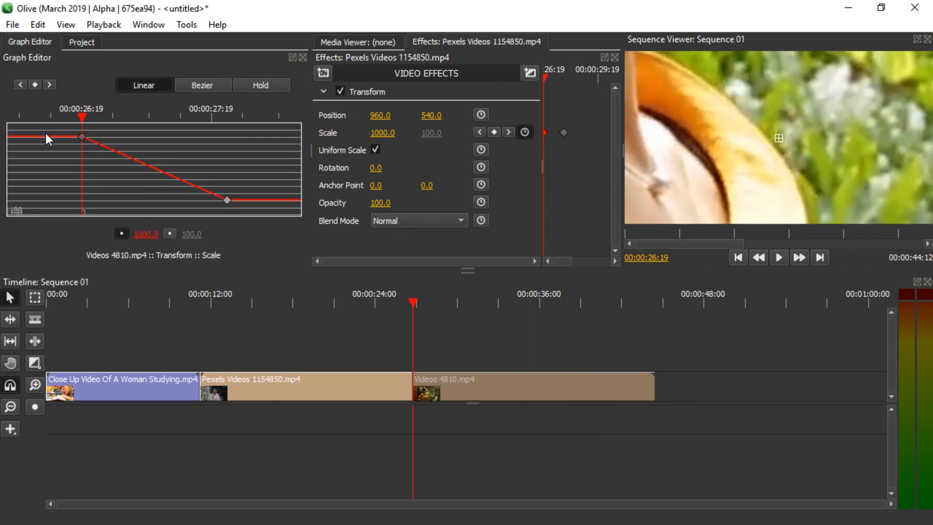
{"action": "left_click", "coordinate": [211, 85]}
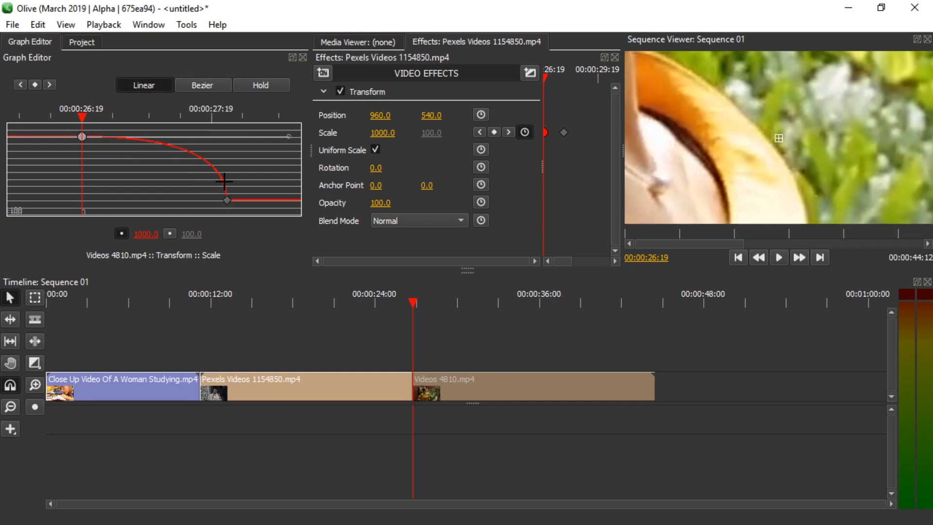
Change the Scale keyframes of Pexels Videos 1154850.mp4 to Bezier and play back the zoom transition into Videos 4810.mp4.
{"action": "left_click", "coordinate": [383, 384]}
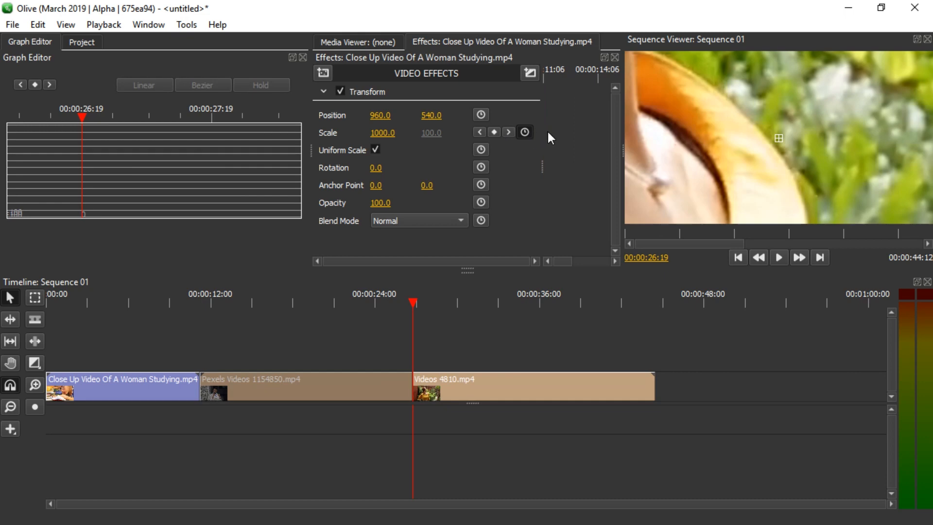
{"action": "left_click", "coordinate": [206, 86]}
{"action": "left_click", "coordinate": [78, 200]}
{"action": "left_click", "coordinate": [209, 86]}
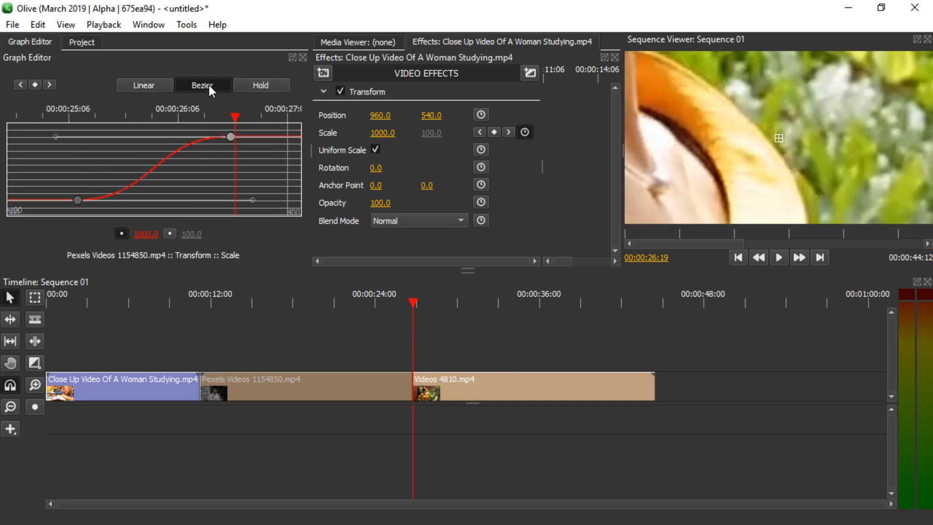
{"action": "key", "text": "space"}
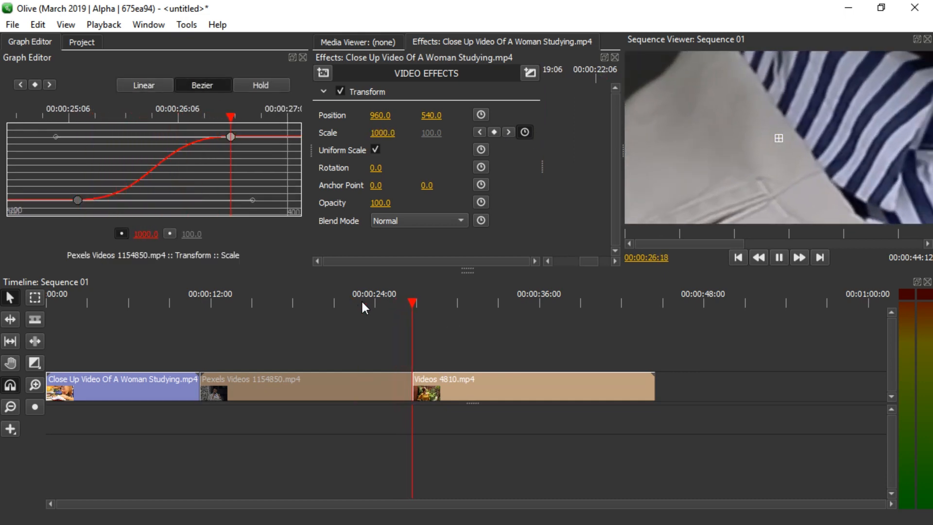
{"action": "key", "text": "space"}
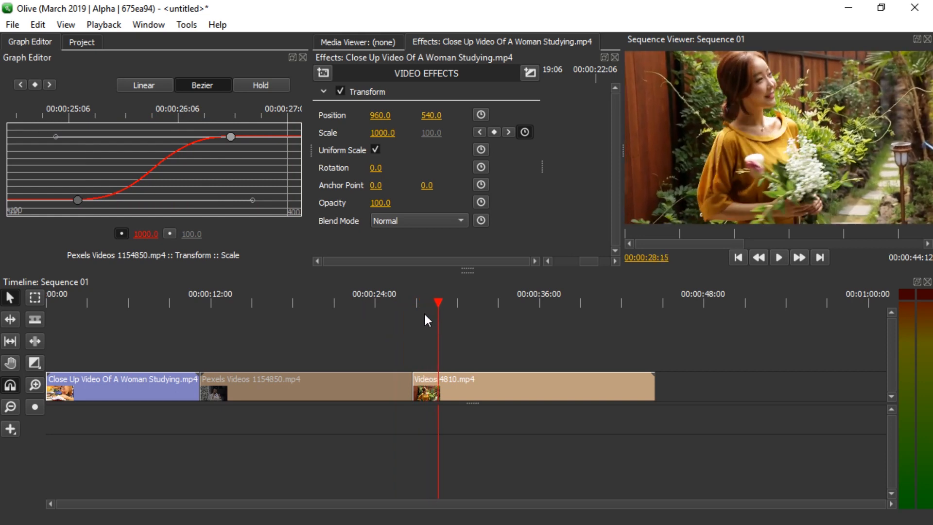
Add cross dissolves on both sides of the cut between Pexels Videos 1154850.mp4 and Videos 4810.mp4, starting at 00:00:25:17, and play them back.
{"action": "left_click", "coordinate": [395, 300]}
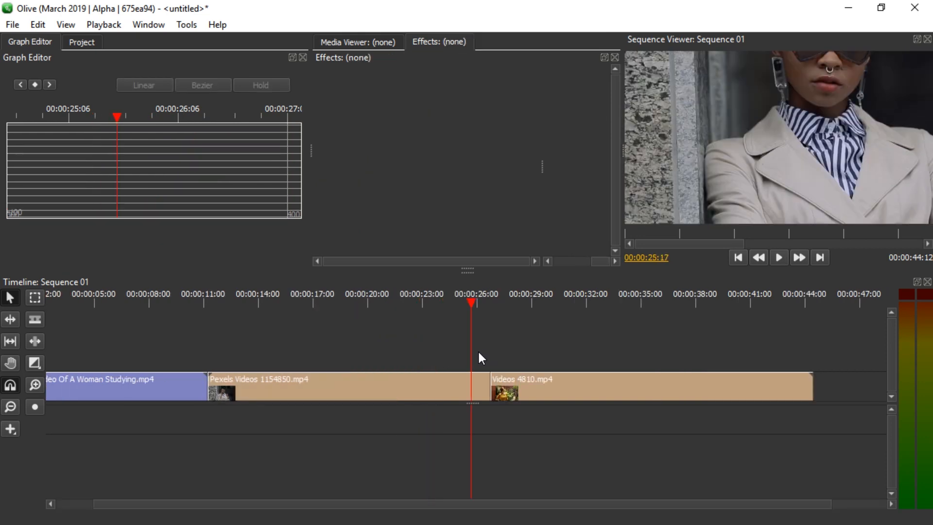
{"action": "scroll", "coordinate": [478, 352], "scroll_direction": "up", "scroll_amount": 1}
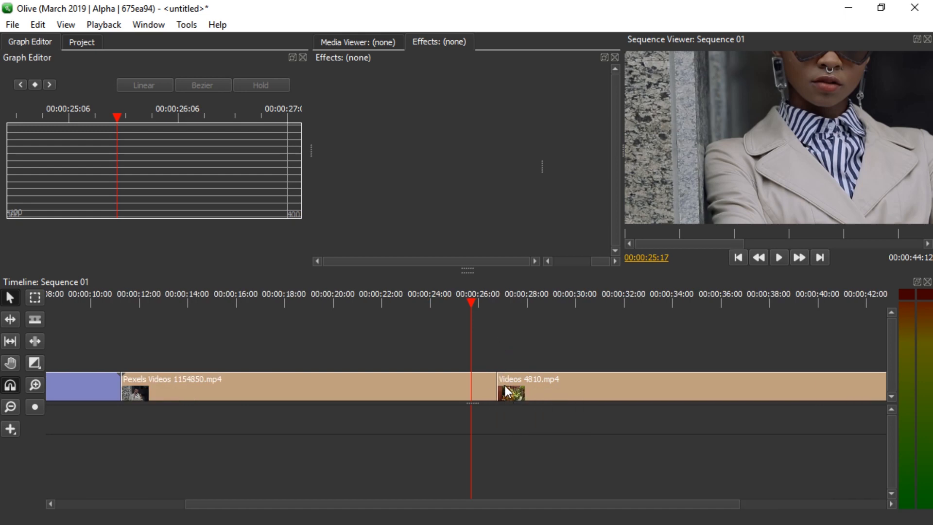
{"action": "key", "text": "t"}
{"action": "left_click", "coordinate": [503, 386]}
{"action": "left_click", "coordinate": [509, 391]}
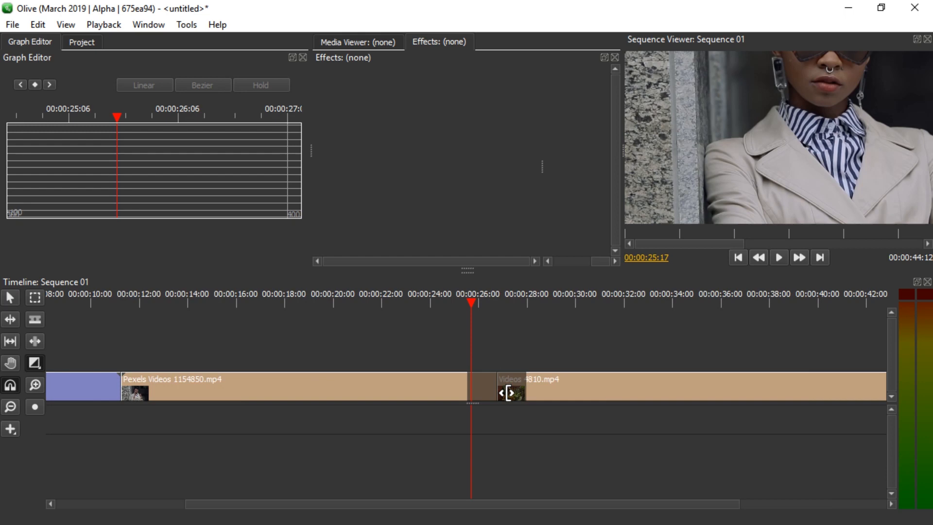
{"action": "left_click_drag", "start_coordinate": [509, 392], "coordinate": [429, 388]}
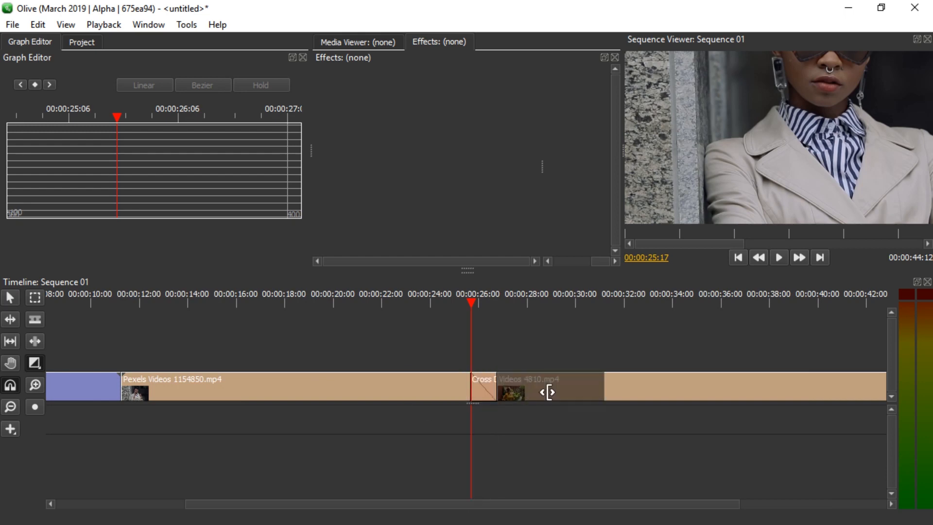
{"action": "left_click_drag", "start_coordinate": [558, 387], "coordinate": [586, 391]}
{"action": "key", "text": "space"}
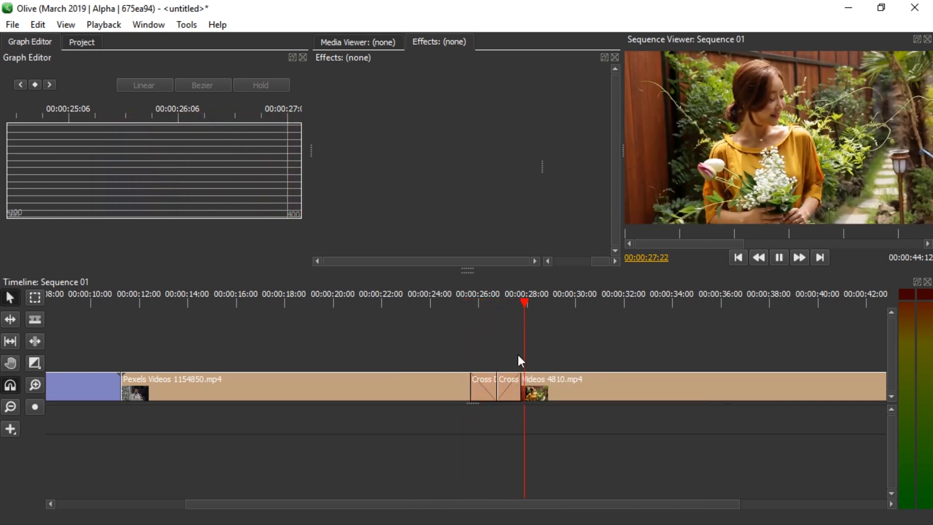
{"action": "key", "text": "space"}
Shorten the opening cross dissolve on Videos 4810.mp4 to 00:00:00:13 and shorten the closing dissolve on Pexels Videos 1154850.mp4 similarly.
{"action": "scroll", "coordinate": [517, 397], "scroll_direction": "up", "scroll_amount": 4}
{"action": "scroll", "coordinate": [519, 403], "scroll_direction": "up", "scroll_amount": 2}
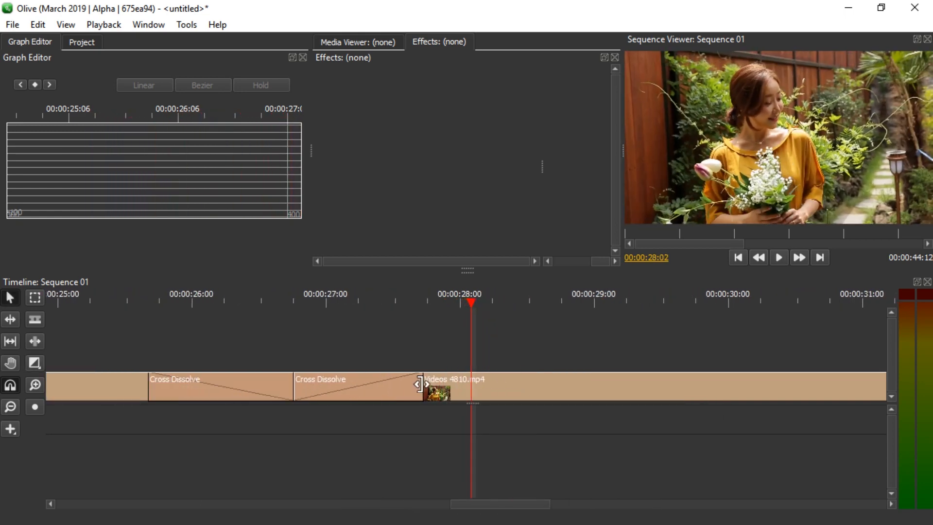
{"action": "left_click_drag", "start_coordinate": [416, 387], "coordinate": [363, 389]}
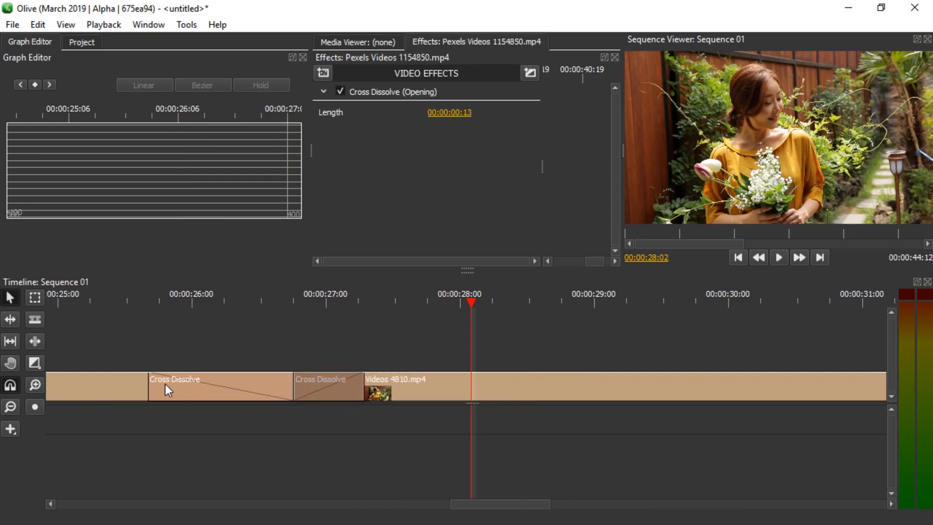
{"action": "left_click_drag", "start_coordinate": [150, 385], "coordinate": [240, 385]}
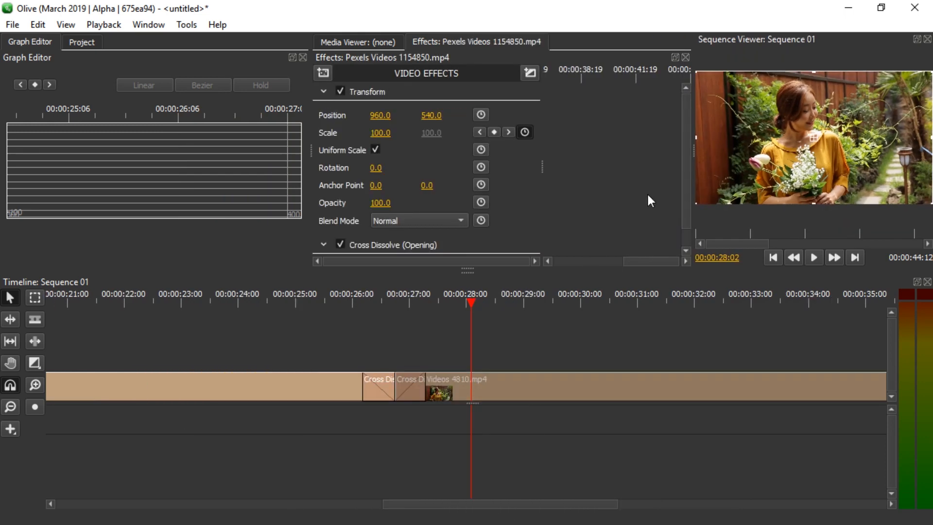
Move the second Scale keyframe of Videos 4810.mp4 to about 00:00:27:14 and the first one of Pexels Videos 1154850.mp4 to about 00:00:26:00.
{"action": "left_click_drag", "start_coordinate": [609, 262], "coordinate": [544, 263]}
{"action": "left_click_drag", "start_coordinate": [580, 134], "coordinate": [569, 134]}
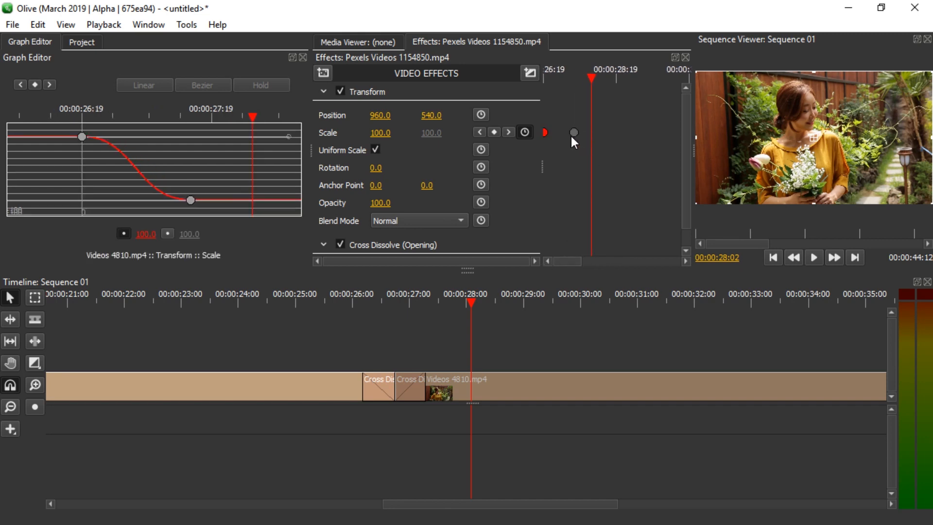
{"action": "left_click", "coordinate": [345, 389]}
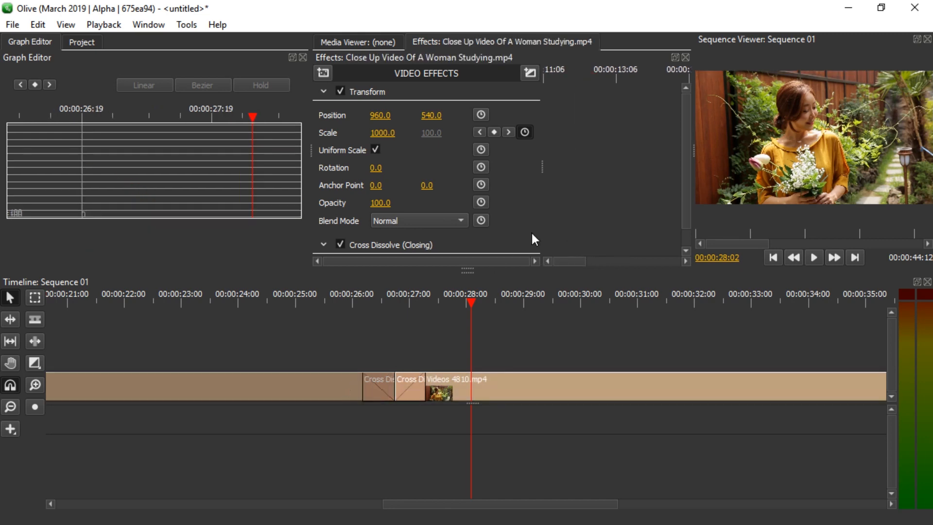
{"action": "left_click_drag", "start_coordinate": [566, 261], "coordinate": [670, 261]}
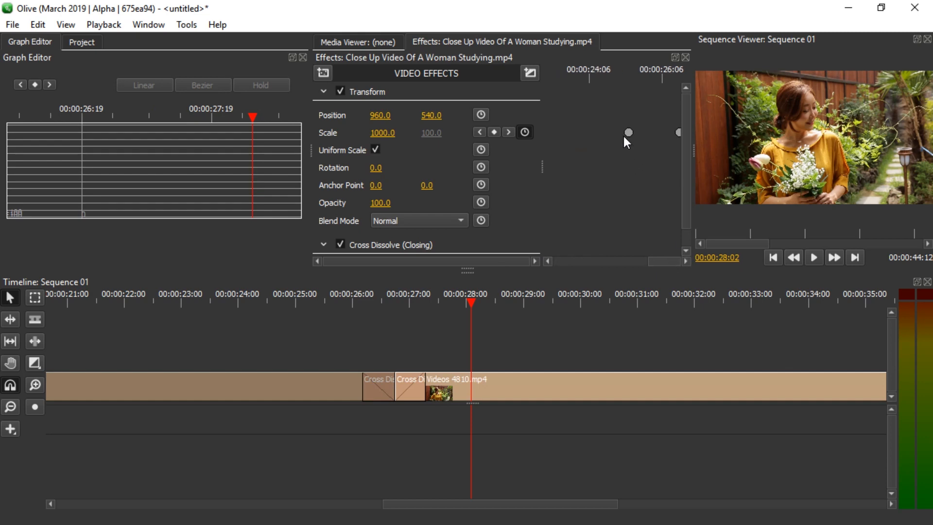
{"action": "left_click_drag", "start_coordinate": [623, 137], "coordinate": [652, 136]}
Play back the zoom transition with its cross dissolves from just before the closing dissolve.
{"action": "left_click", "coordinate": [348, 324]}
{"action": "key", "text": "space"}
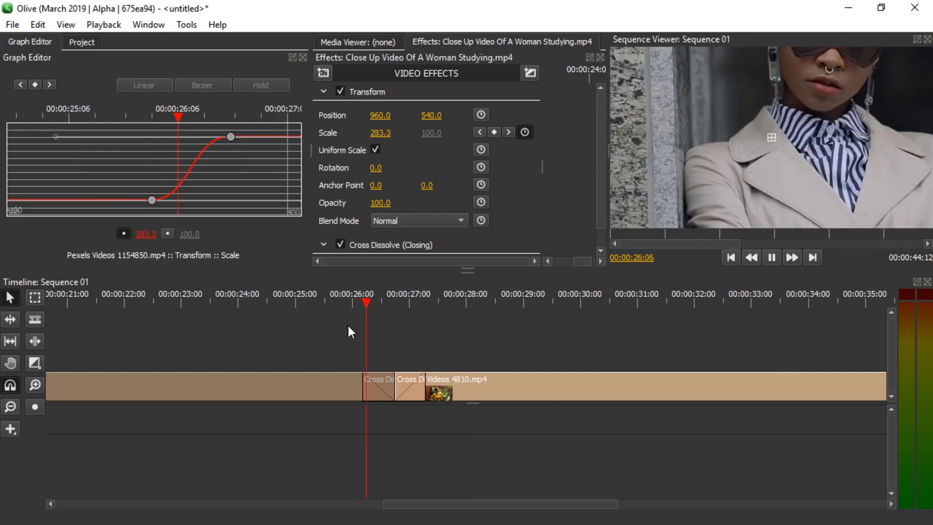
{"action": "key", "text": "space"}
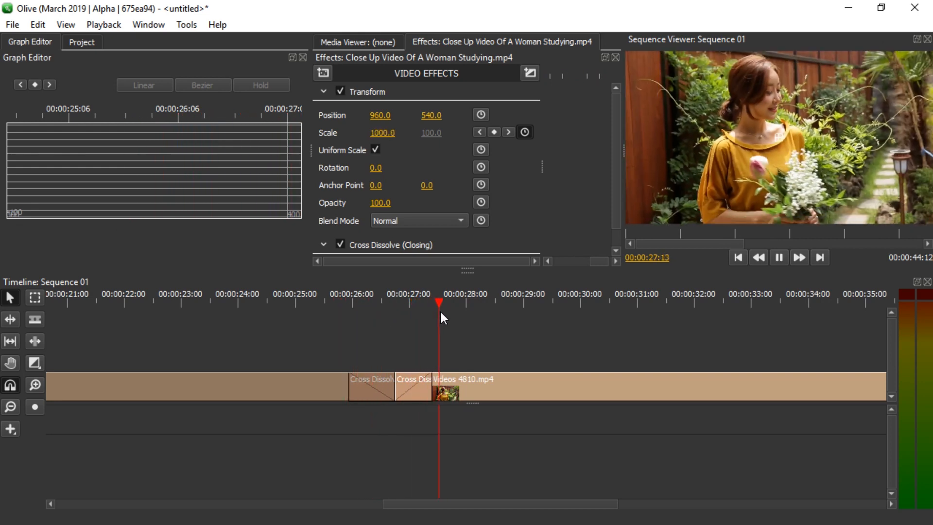
Place the playhead at 00:00:25:24 and close the Graph Editor and Project panels to enlarge the effects area.
{"action": "left_click", "coordinate": [372, 298]}
{"action": "left_click", "coordinate": [333, 306]}
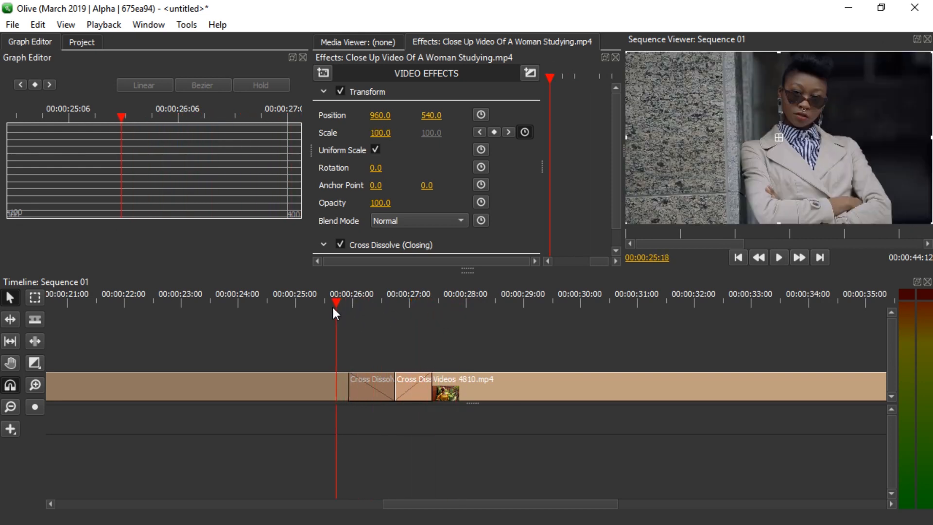
{"action": "left_click_drag", "start_coordinate": [333, 308], "coordinate": [346, 309]}
{"action": "left_click_drag", "start_coordinate": [310, 121], "coordinate": [291, 120]}
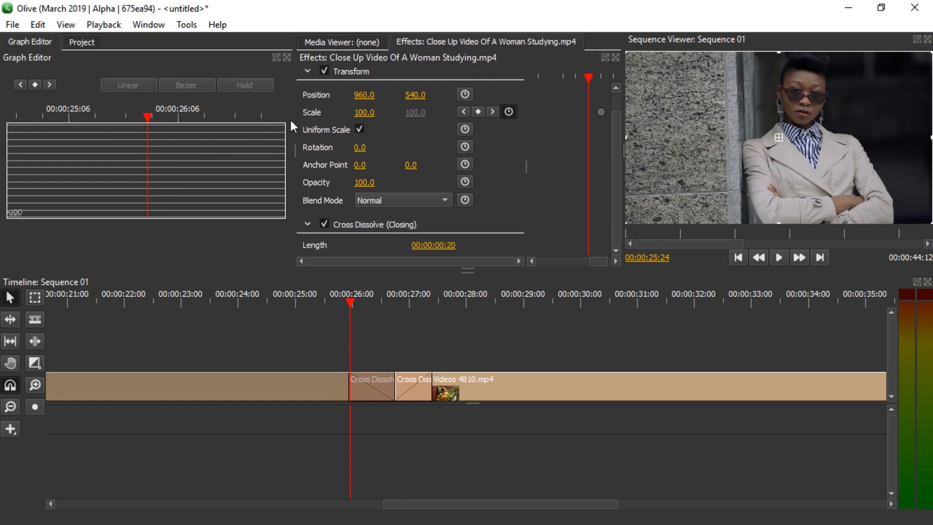
{"action": "left_click", "coordinate": [288, 57]}
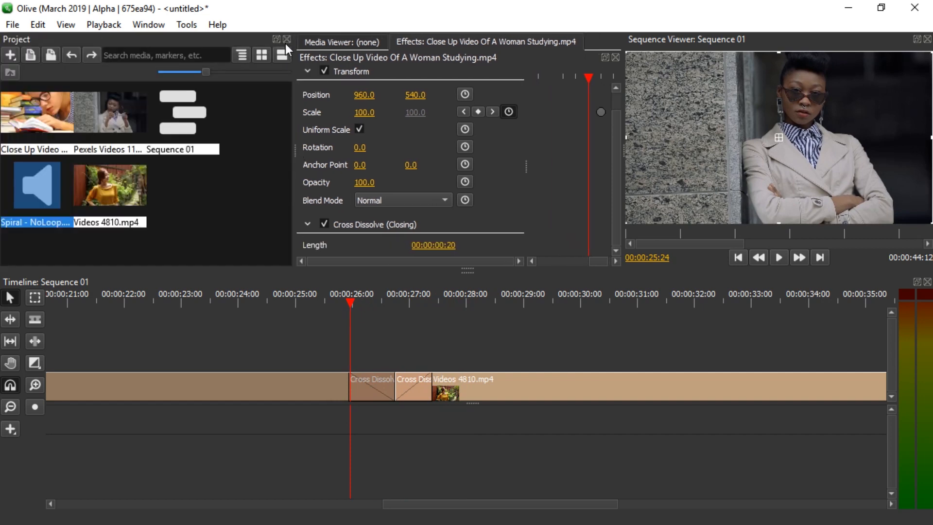
{"action": "left_click", "coordinate": [287, 39]}
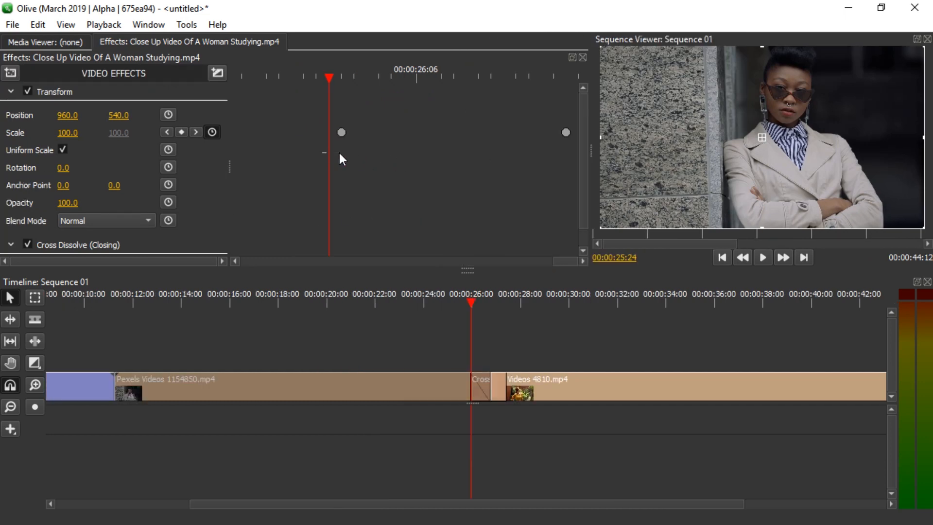
Keyframe the Rotation of Pexels Videos 1154850.mp4 from 0 at 00:00:26:00 to 720 at 00:00:26:18.
{"action": "left_click", "coordinate": [340, 77]}
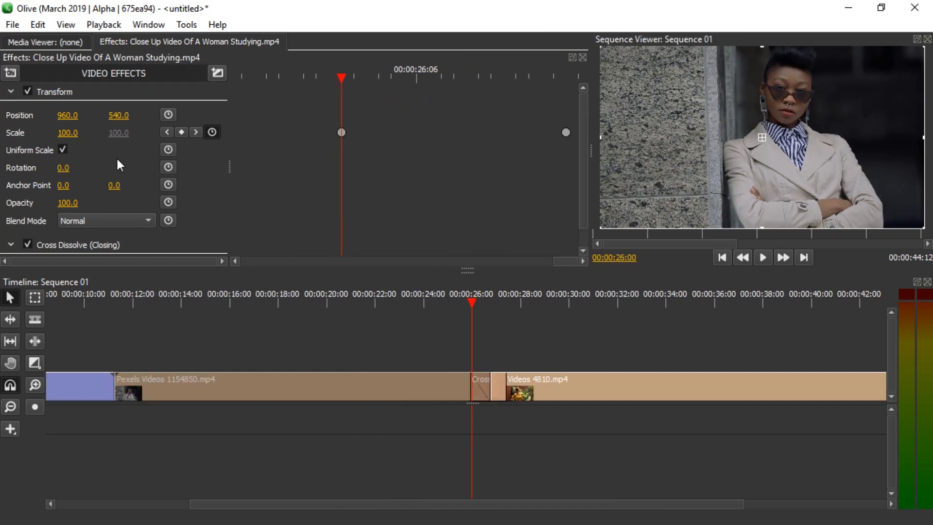
{"action": "left_click", "coordinate": [167, 167]}
{"action": "left_click_drag", "start_coordinate": [455, 70], "coordinate": [564, 77]}
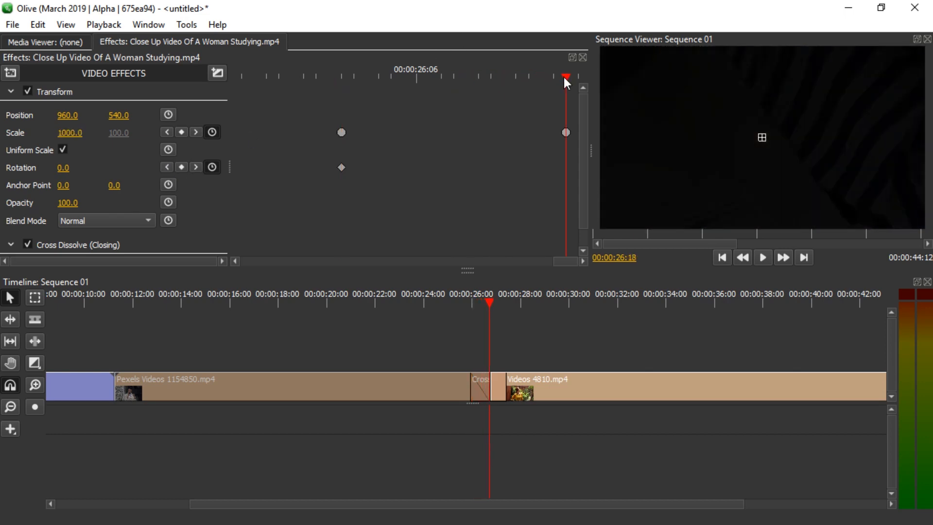
{"action": "left_click", "coordinate": [182, 167]}
{"action": "left_click", "coordinate": [64, 168]}
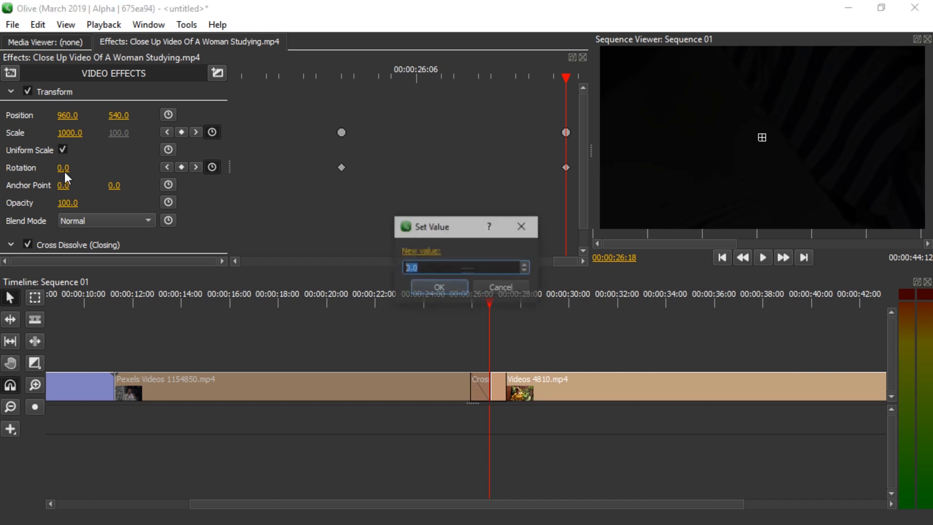
{"action": "type", "text": "720"}
{"action": "key", "text": "Return"}
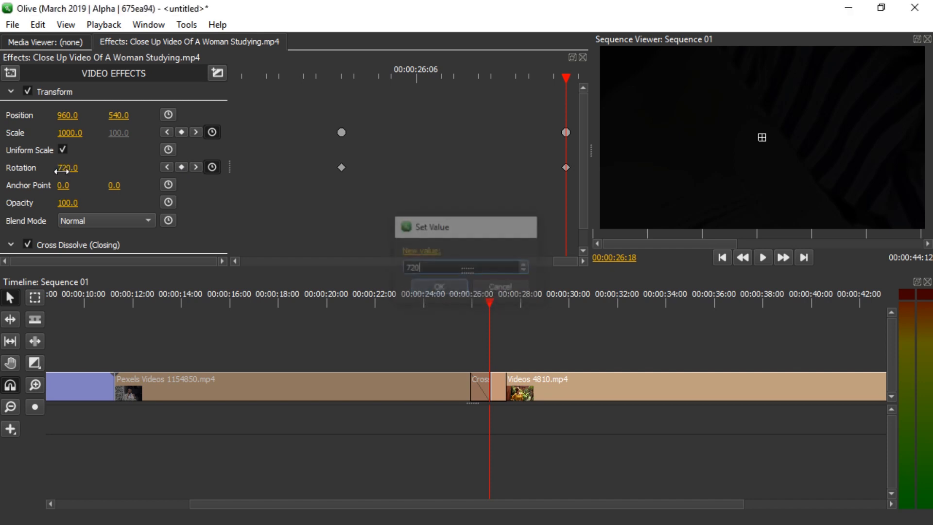
Enable Rotation keyframing for Videos 4810.mp4 at 00:00:26:19 and add a second keyframe of 0 at 00:00:27:14.
{"action": "left_click", "coordinate": [546, 386]}
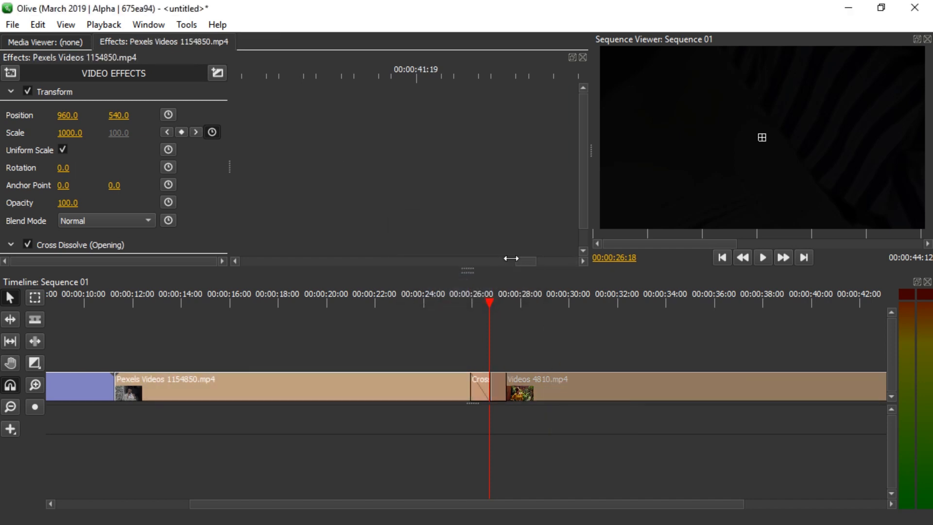
{"action": "left_click_drag", "start_coordinate": [526, 261], "coordinate": [244, 263]}
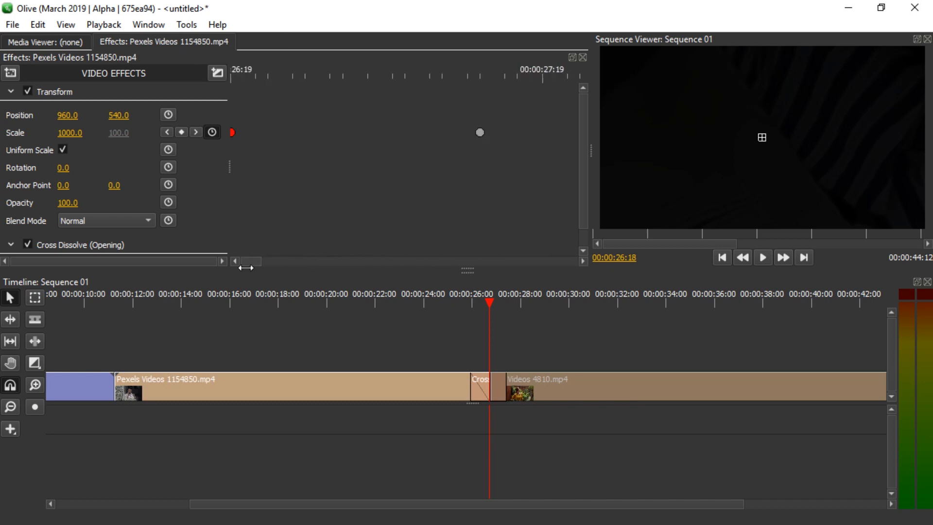
{"action": "left_click", "coordinate": [240, 75]}
{"action": "left_click", "coordinate": [232, 75]}
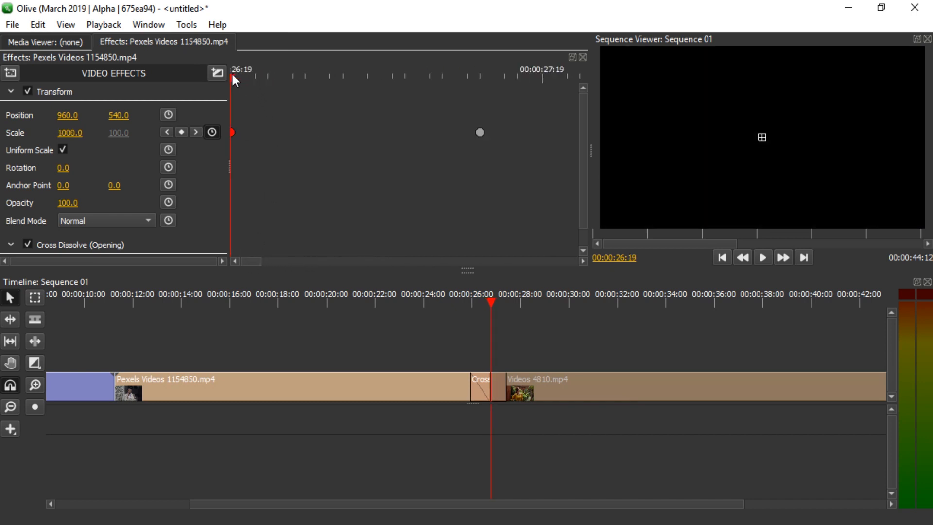
{"action": "left_click", "coordinate": [169, 168]}
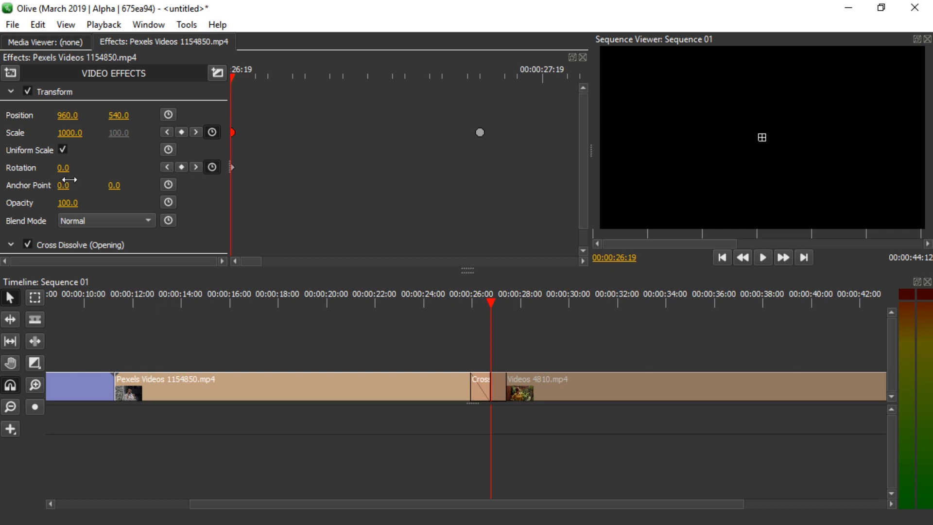
{"action": "left_click_drag", "start_coordinate": [467, 75], "coordinate": [479, 76]}
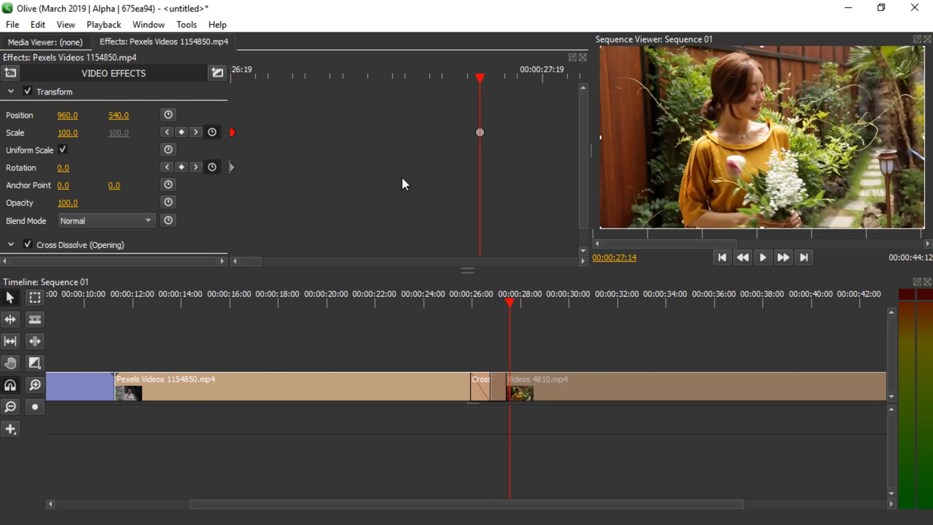
{"action": "left_click", "coordinate": [181, 168]}
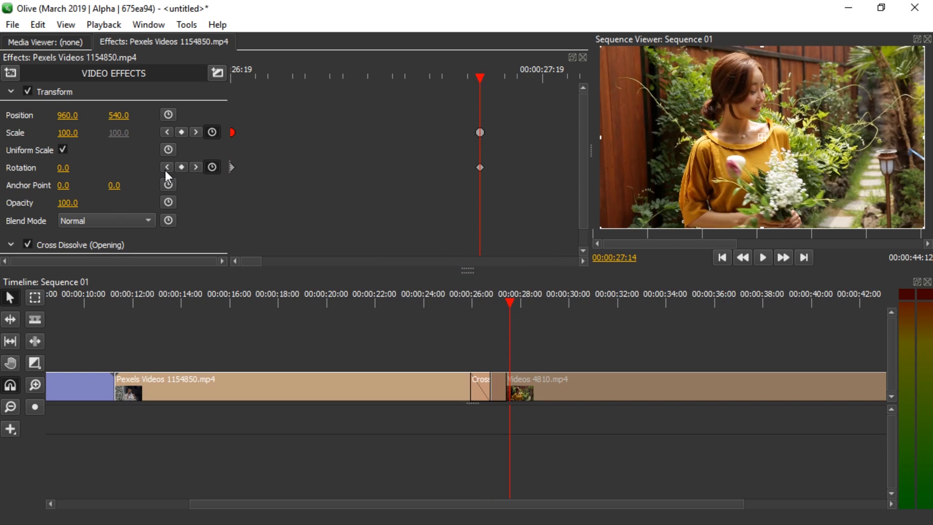
Set the Rotation keyframe of Videos 4810.mp4 at 00:00:27:14 to 720 and scrub back to check the spin.
{"action": "left_click", "coordinate": [63, 168]}
{"action": "type", "text": "720"}
{"action": "key", "text": "Return"}
{"action": "mouse_move", "coordinate": [373, 74]}
{"action": "left_mouse_down"}
{"action": "mouse_move", "coordinate": [217, 78]}
{"action": "mouse_move", "coordinate": [377, 89]}
{"action": "left_mouse_up"}
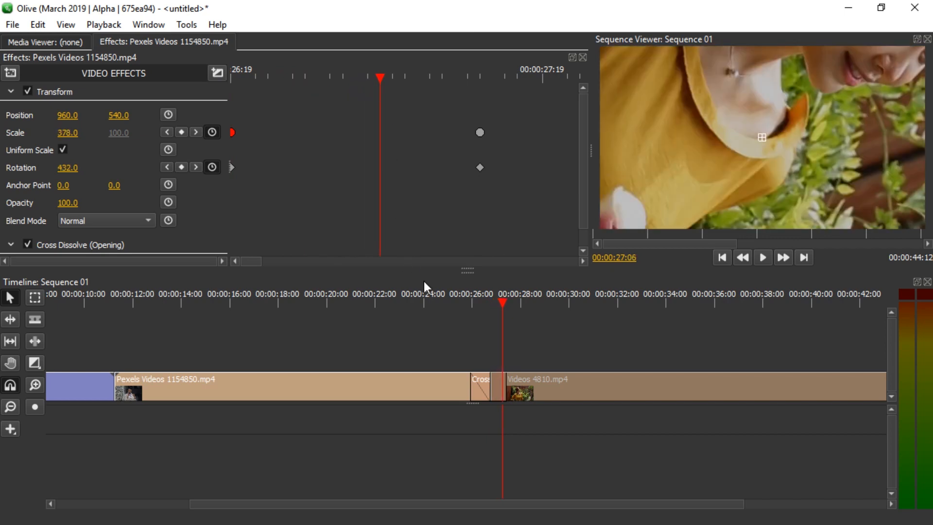
Play back the rotating zoom transition between the Pexels clip and Videos 4810.mp4.
{"action": "left_click", "coordinate": [457, 296]}
{"action": "key", "text": "space"}
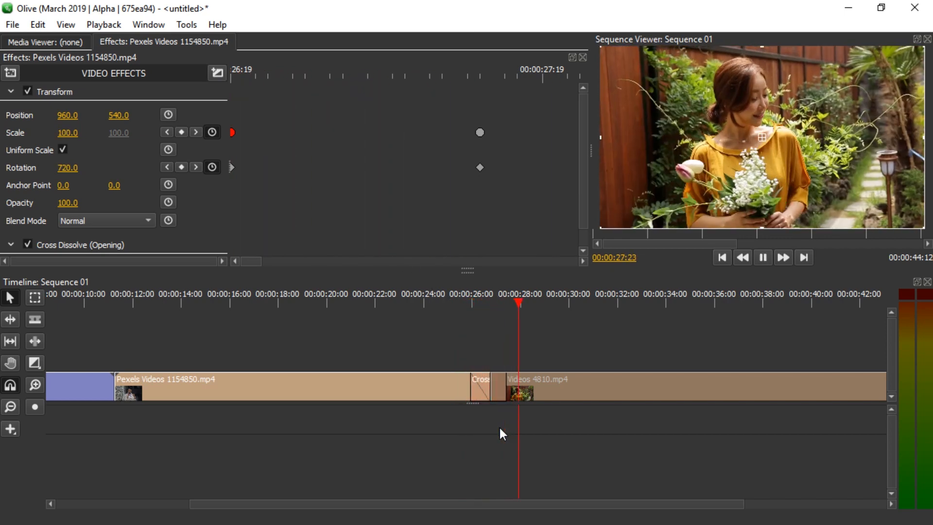
{"action": "left_click", "coordinate": [469, 295]}
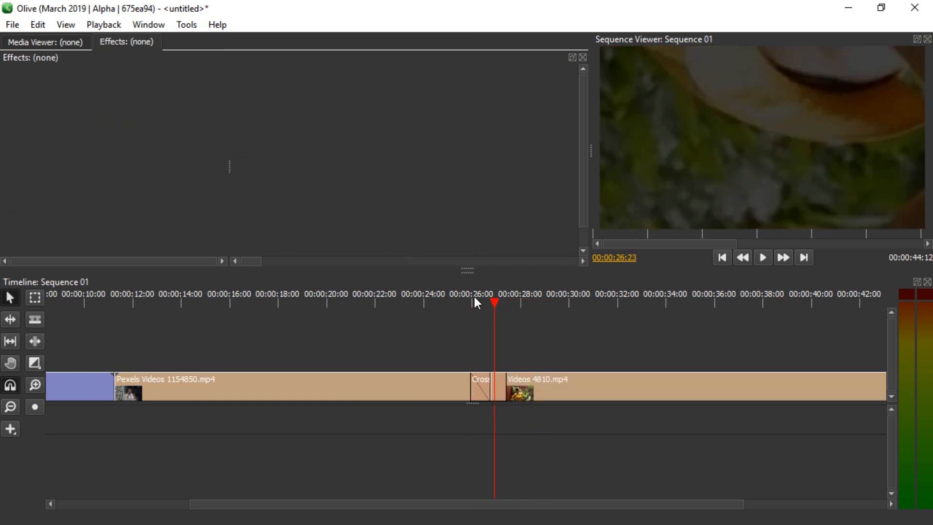
{"action": "left_click", "coordinate": [475, 299]}
{"action": "key", "text": "space"}
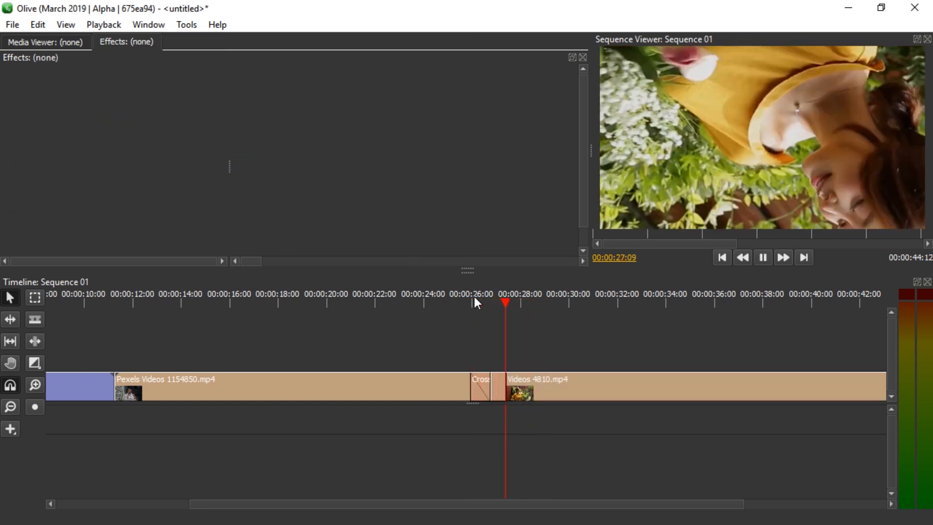
{"action": "key", "text": "space"}
Move the second Rotation keyframe of Videos 4810.mp4 earlier and the first Rotation keyframe of Pexels Videos 1154850.mp4 later.
{"action": "left_click", "coordinate": [533, 392]}
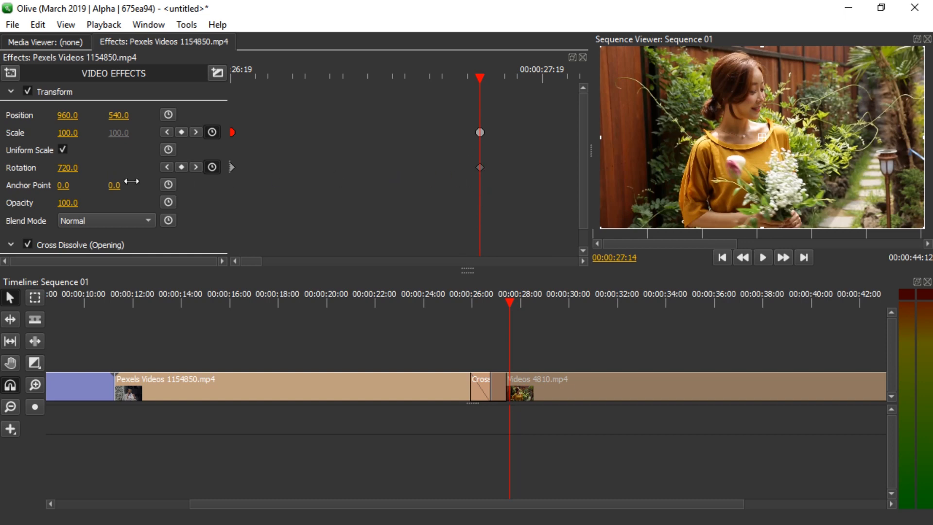
{"action": "left_click_drag", "start_coordinate": [480, 167], "coordinate": [343, 168]}
{"action": "left_click", "coordinate": [475, 383]}
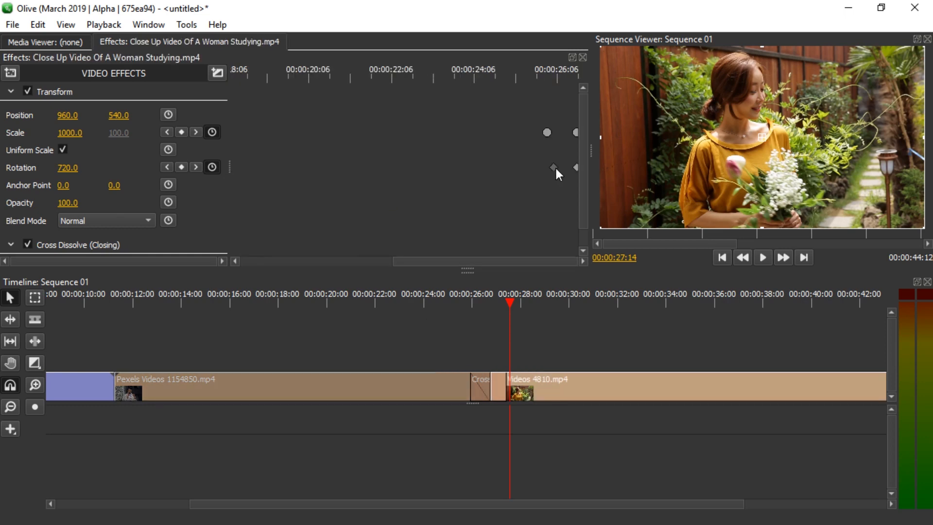
Play back the transition from shortly before the cross dissolve to review the retimed rotation.
{"action": "left_click", "coordinate": [454, 301]}
{"action": "key", "text": "space"}
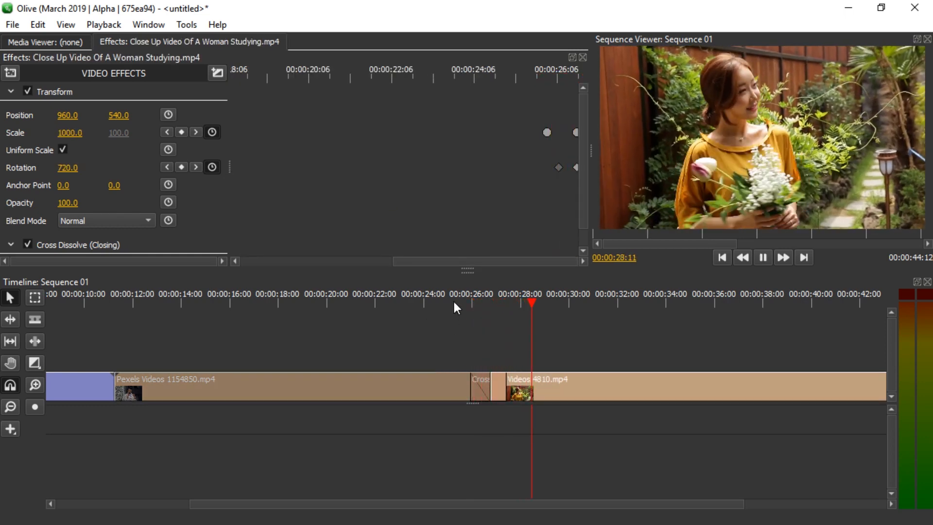
{"action": "left_click", "coordinate": [454, 299]}
{"action": "key", "text": "space"}
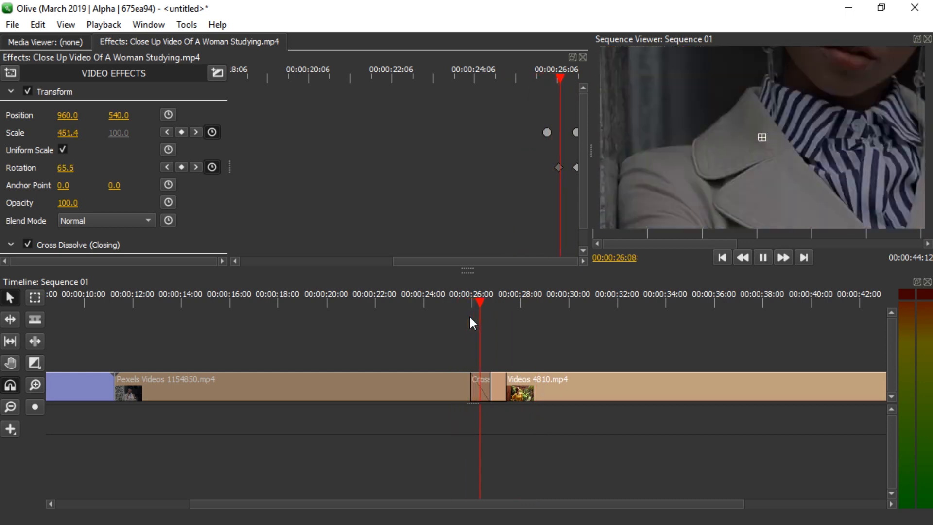
{"action": "left_click", "coordinate": [453, 294]}
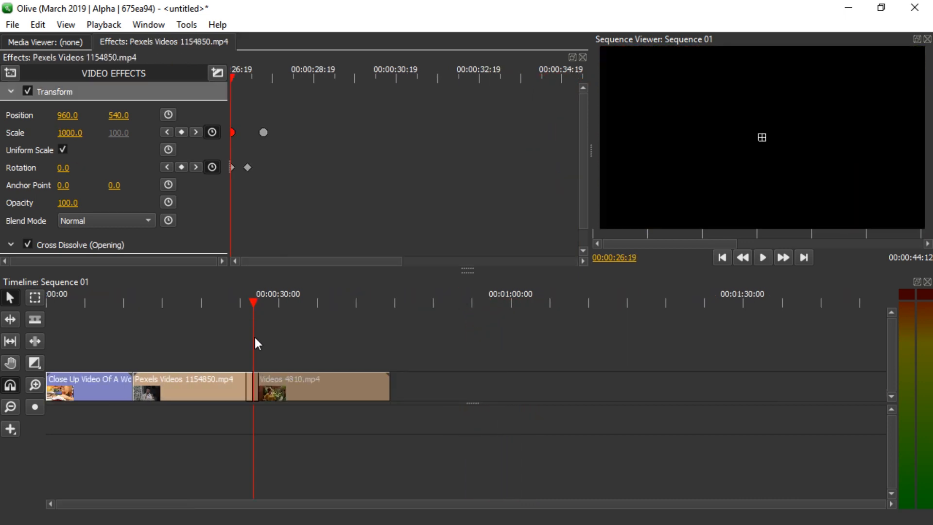
Split Pexels Videos 1154850.mp4 at 00:00:20:14 with the Razor tool and return to the Pointer tool.
{"action": "left_click", "coordinate": [255, 340]}
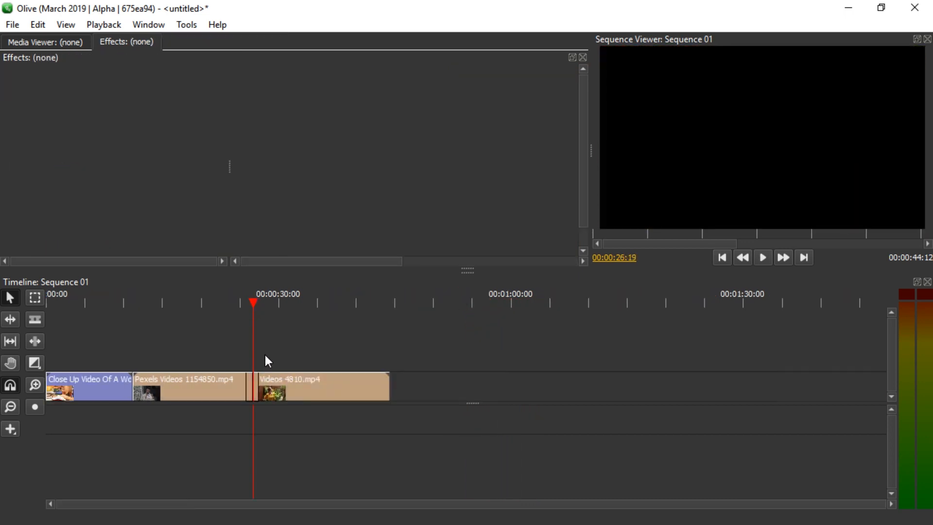
{"action": "left_click", "coordinate": [247, 300]}
{"action": "left_click_drag", "start_coordinate": [247, 298], "coordinate": [98, 302]}
{"action": "left_click", "coordinate": [421, 302]}
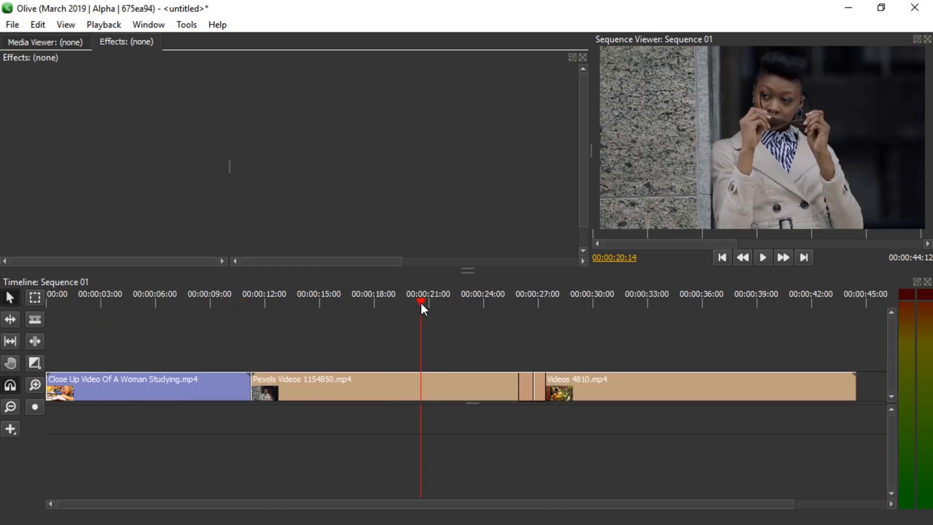
{"action": "key", "text": "c"}
{"action": "left_click", "coordinate": [422, 383]}
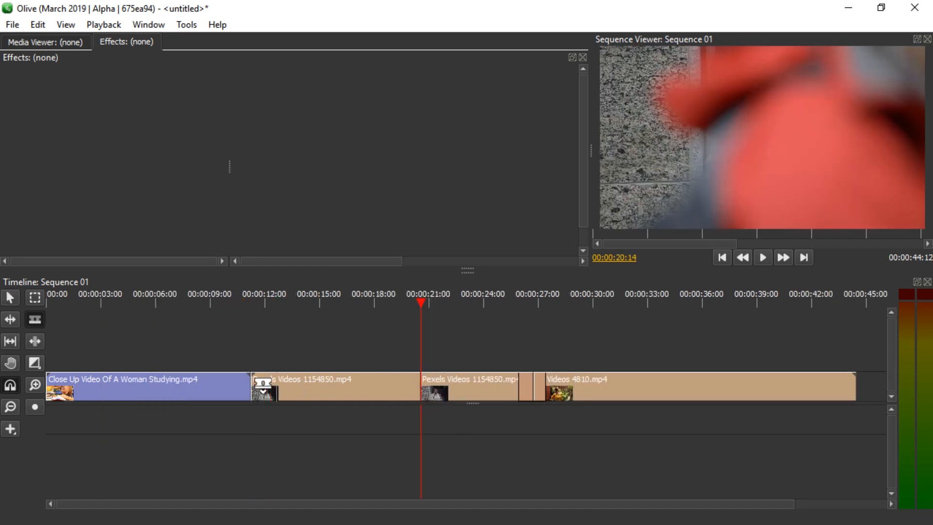
{"action": "key", "text": "v"}
Copy the keyframed Transform effect from the second segment of Pexels Videos 1154850.mp4.
{"action": "key", "text": "Down"}
{"action": "left_click", "coordinate": [473, 384]}
{"action": "left_click", "coordinate": [488, 291]}
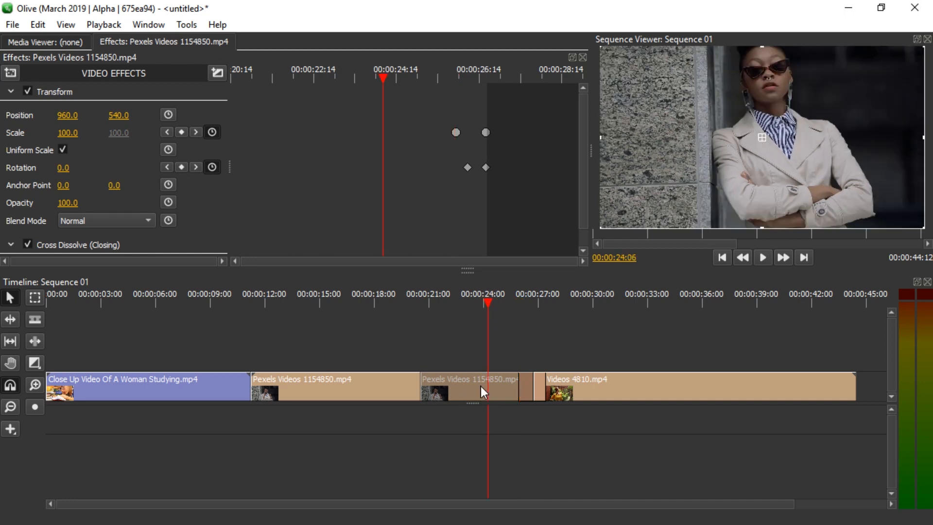
{"action": "right_click", "coordinate": [65, 94]}
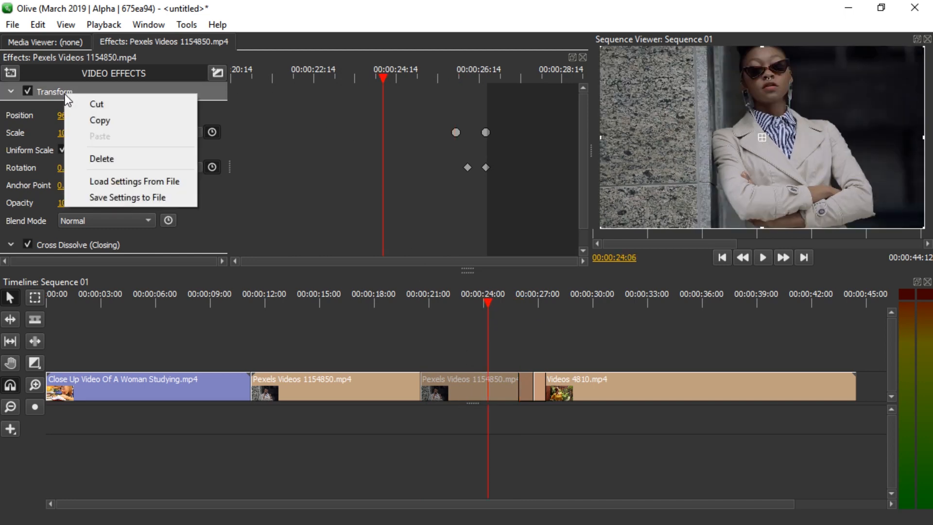
{"action": "left_click", "coordinate": [90, 118]}
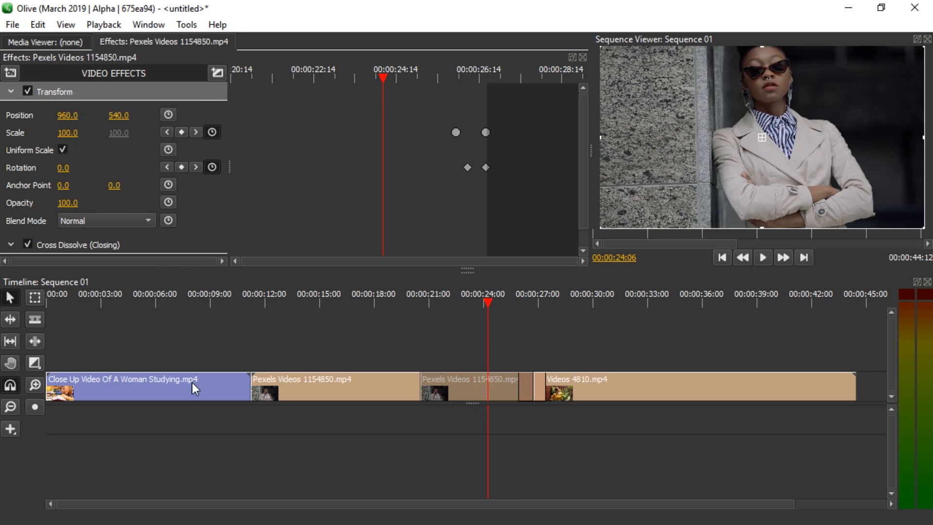
Paste the copied Transform effect onto Close Up Video Of A Woman Studying.mp4, replacing its existing Transform.
{"action": "left_click", "coordinate": [167, 388]}
{"action": "left_click", "coordinate": [211, 296]}
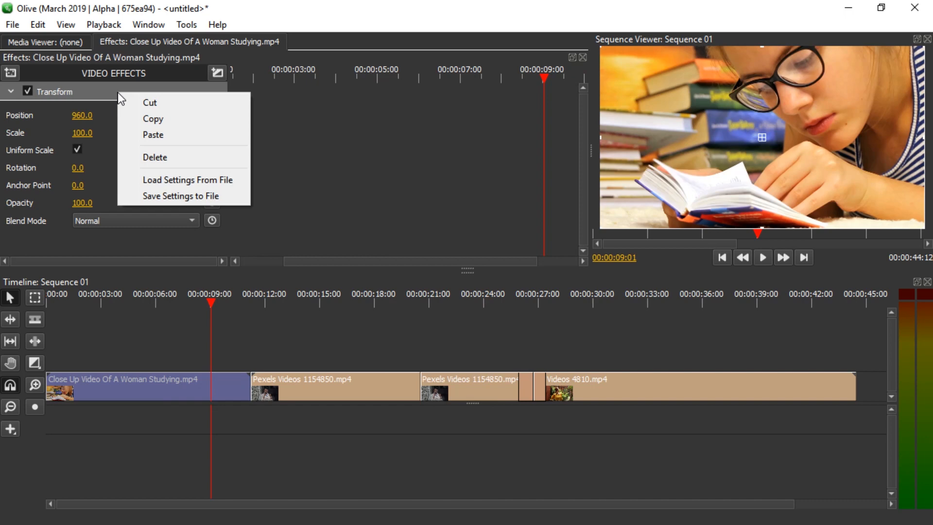
{"action": "left_click", "coordinate": [152, 134]}
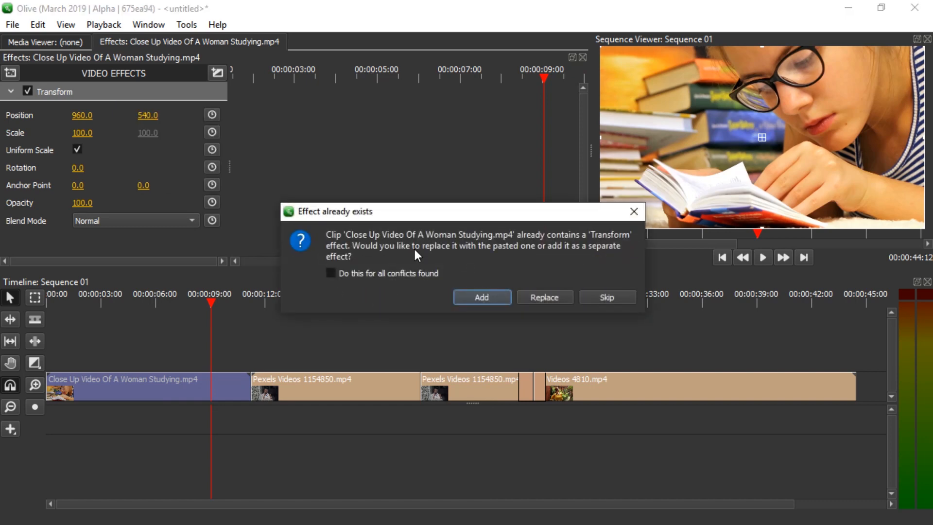
{"action": "left_click", "coordinate": [555, 297]}
Step back and forth through the pasted Scale keyframes of the Close Up clip to check where they lie.
{"action": "left_click", "coordinate": [198, 131]}
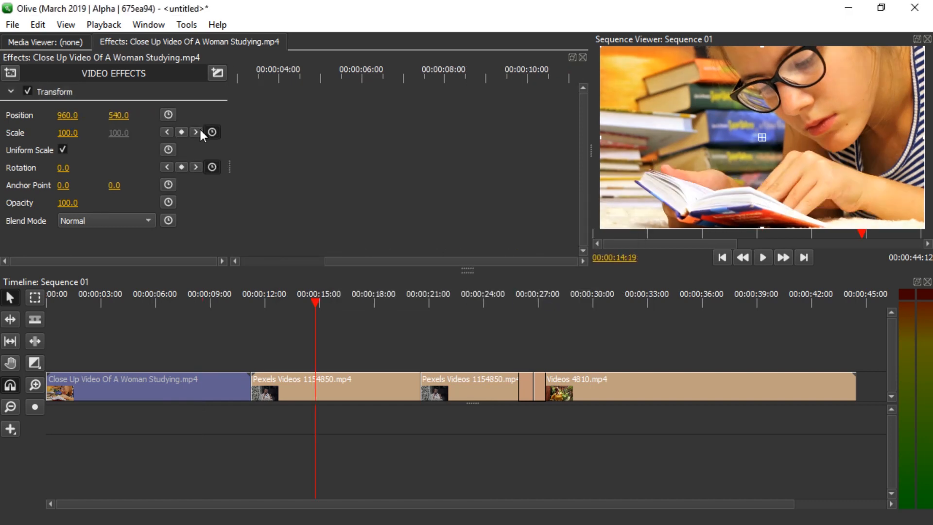
{"action": "left_click", "coordinate": [196, 130]}
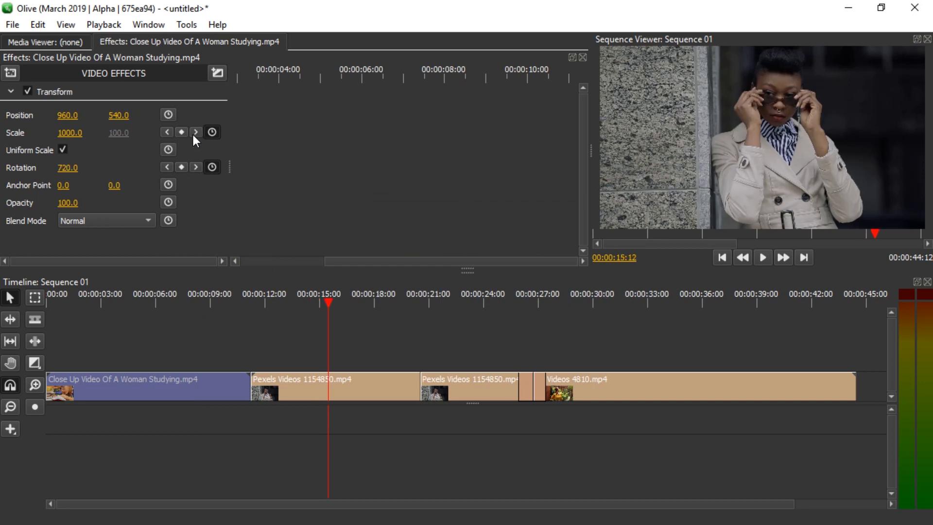
{"action": "left_click", "coordinate": [166, 133]}
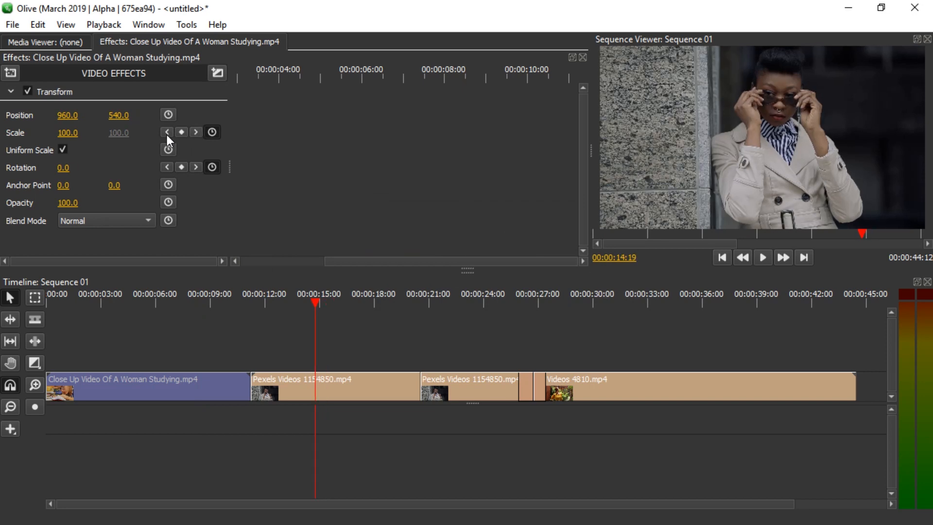
{"action": "left_click", "coordinate": [194, 132]}
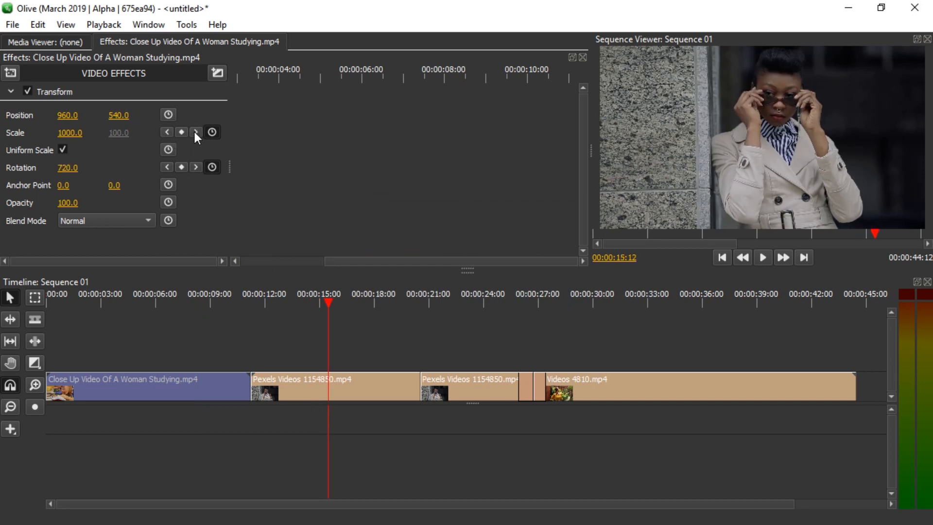
{"action": "left_click", "coordinate": [165, 133]}
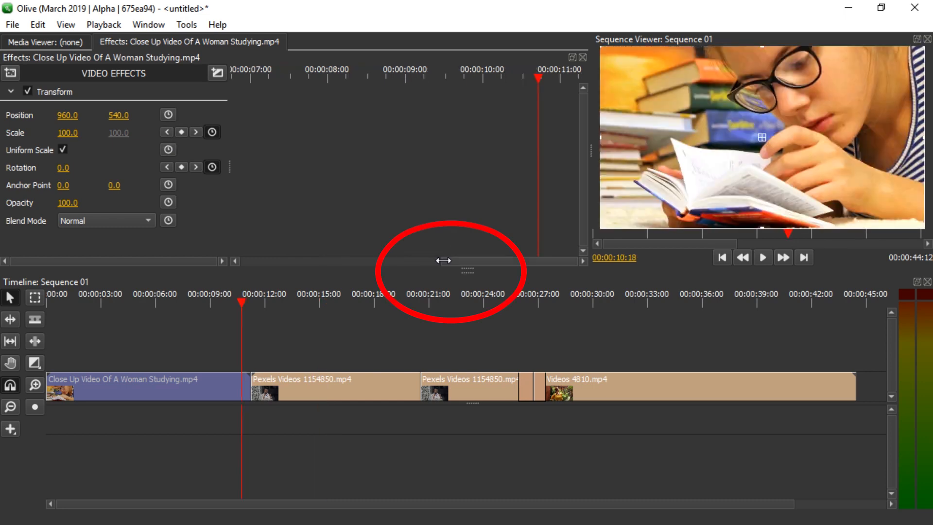
Move the pasted Scale and Rotation keyframes back so the last ones sit on the Close Up clip's final frame, 00:00:11:05.
{"action": "left_click_drag", "start_coordinate": [443, 260], "coordinate": [4, 274]}
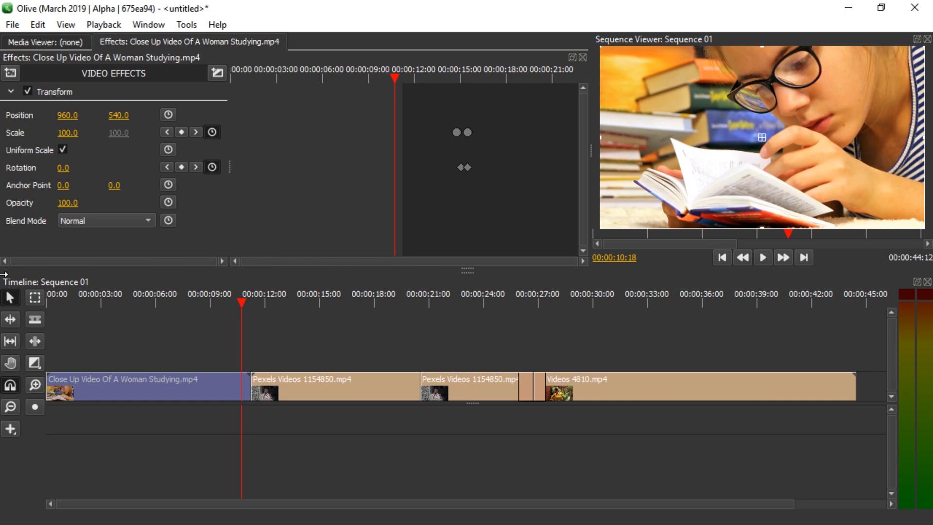
{"action": "left_click_drag", "start_coordinate": [425, 100], "coordinate": [378, 135]}
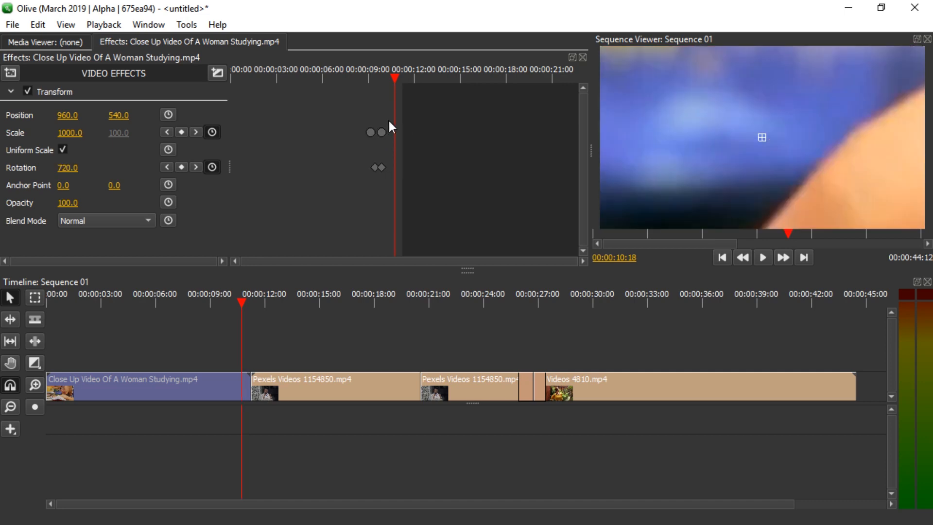
{"action": "key", "text": "Down"}
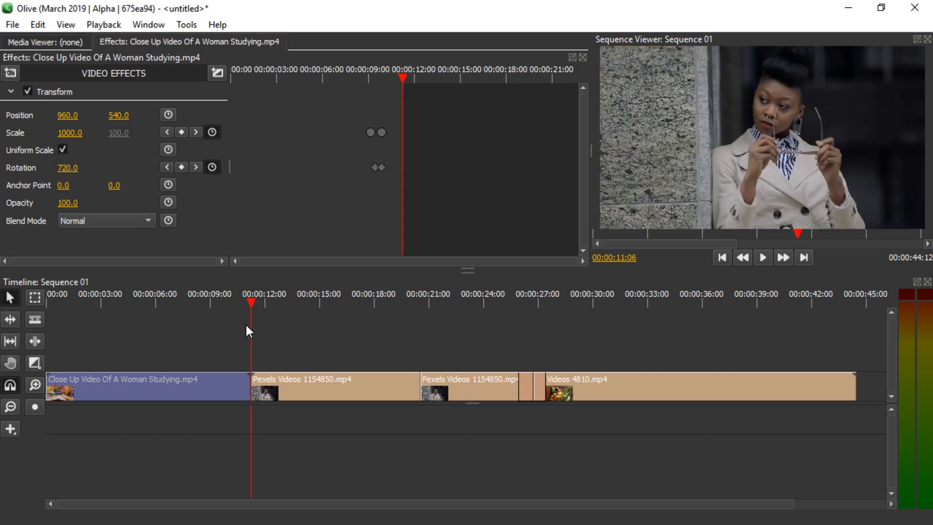
{"action": "key", "text": "Left"}
{"action": "left_click_drag", "start_coordinate": [381, 133], "coordinate": [401, 136]}
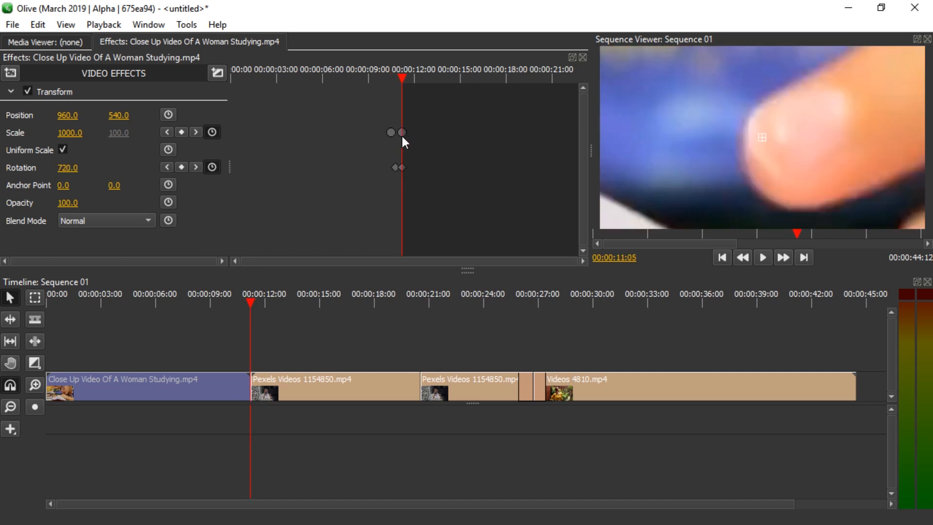
Play back the end of the Close Up clip into the first Pexels segment from about 00:00:10:07.
{"action": "left_click", "coordinate": [241, 298]}
{"action": "left_click", "coordinate": [277, 337]}
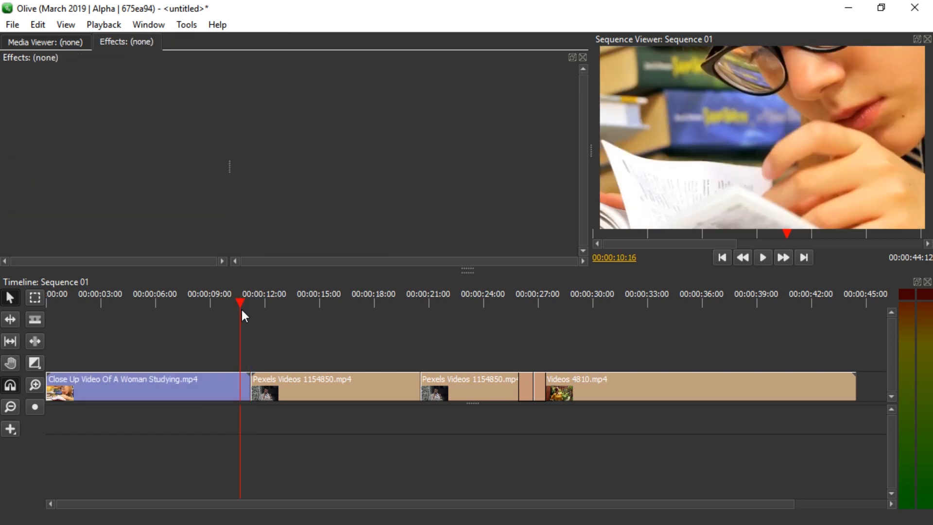
{"action": "key", "text": "space"}
{"action": "left_click", "coordinate": [233, 296]}
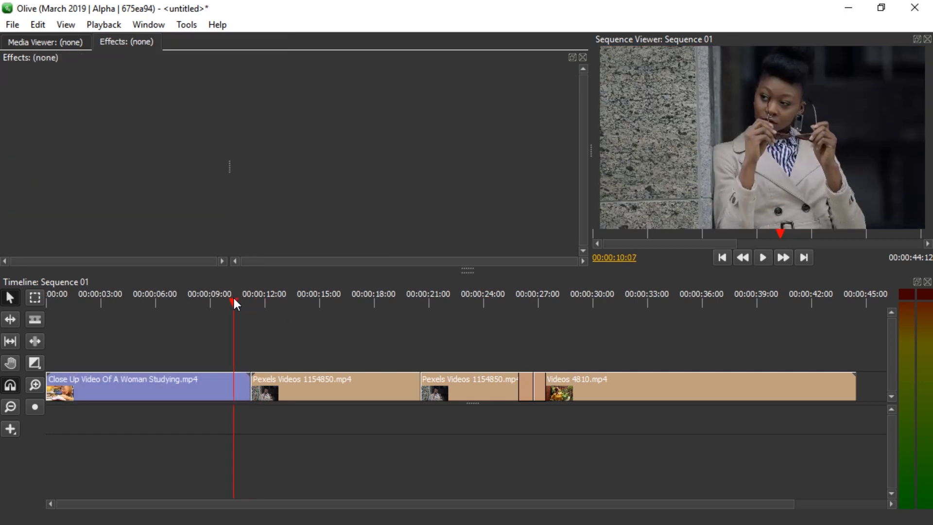
{"action": "left_click_drag", "start_coordinate": [281, 304], "coordinate": [298, 301]}
Copy the Transform effect from Videos 4810.mp4 and use it to replace the Transform on the first Pexels segment.
{"action": "left_click", "coordinate": [588, 383]}
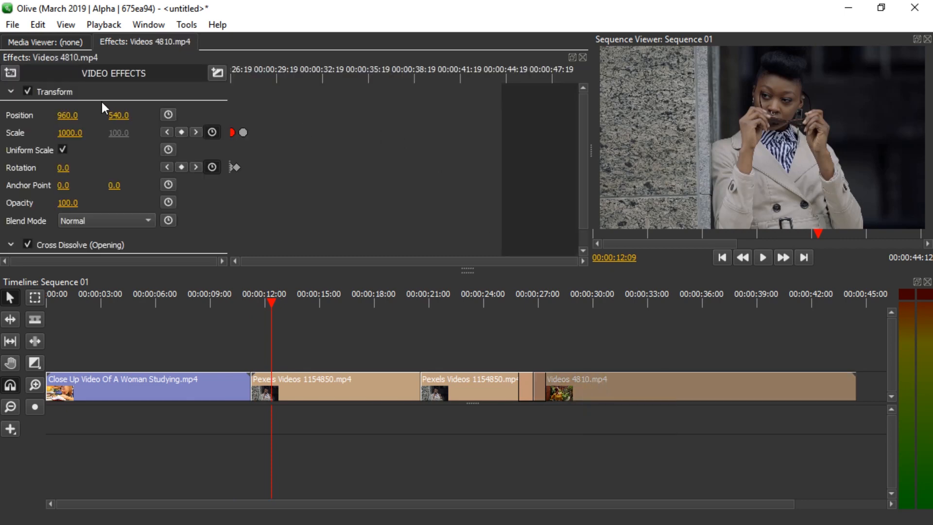
{"action": "left_click", "coordinate": [100, 94]}
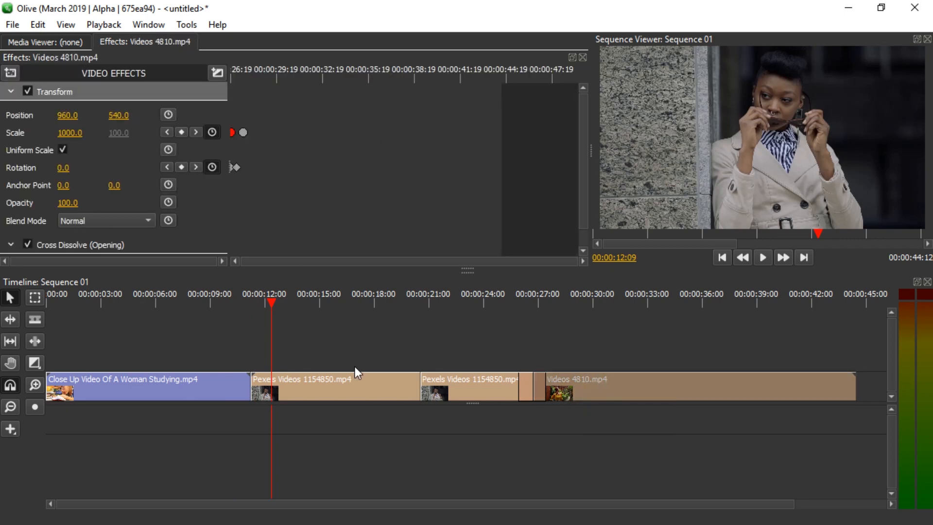
{"action": "left_click", "coordinate": [336, 389]}
{"action": "right_click", "coordinate": [144, 92]}
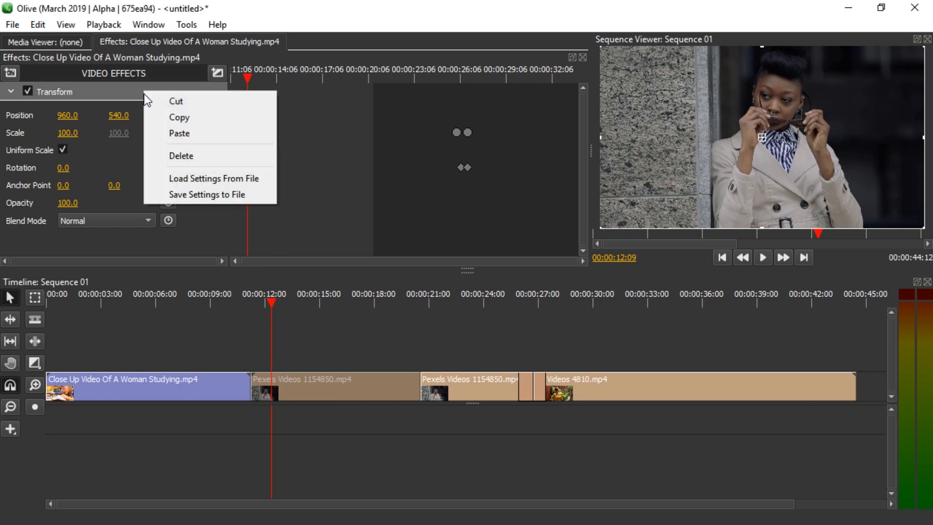
{"action": "left_click", "coordinate": [189, 133]}
{"action": "left_click", "coordinate": [541, 290]}
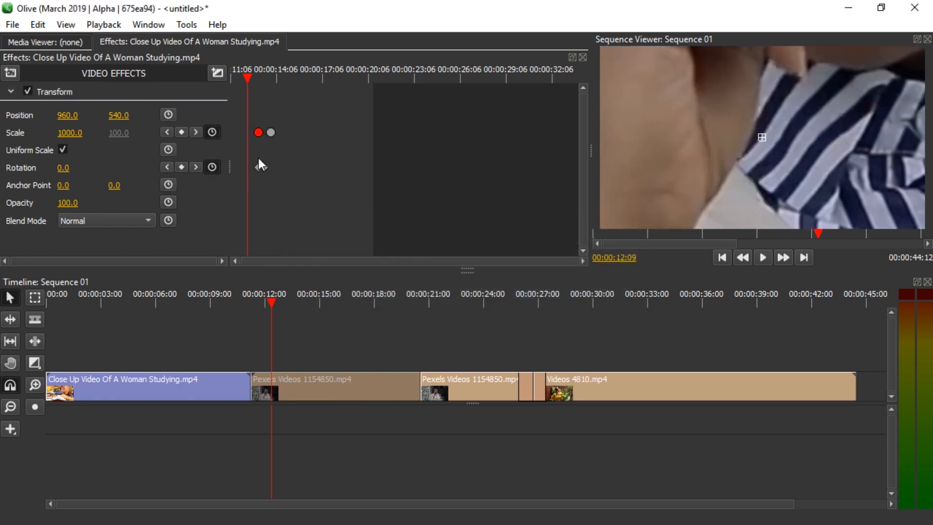
Move the pasted Scale and Rotation keyframes to the first Pexels segment's start at 00:00:11:06 and play back the transition.
{"action": "left_click_drag", "start_coordinate": [258, 94], "coordinate": [248, 167]}
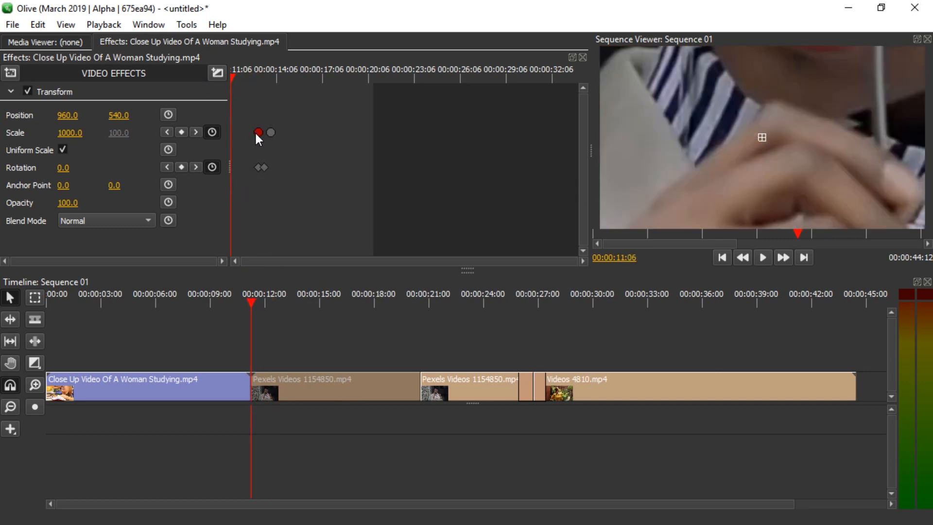
{"action": "left_click_drag", "start_coordinate": [255, 135], "coordinate": [217, 145]}
{"action": "left_click", "coordinate": [223, 295]}
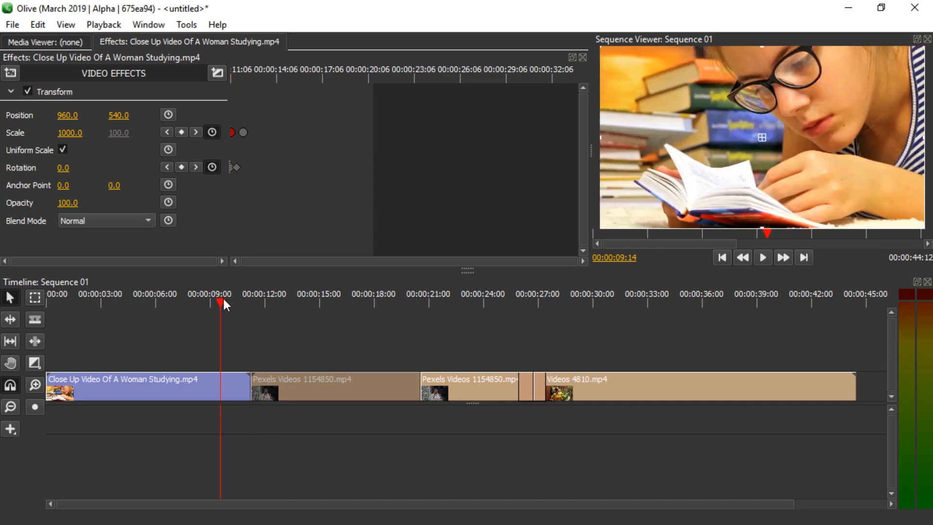
{"action": "left_click", "coordinate": [278, 345]}
{"action": "key", "text": "space"}
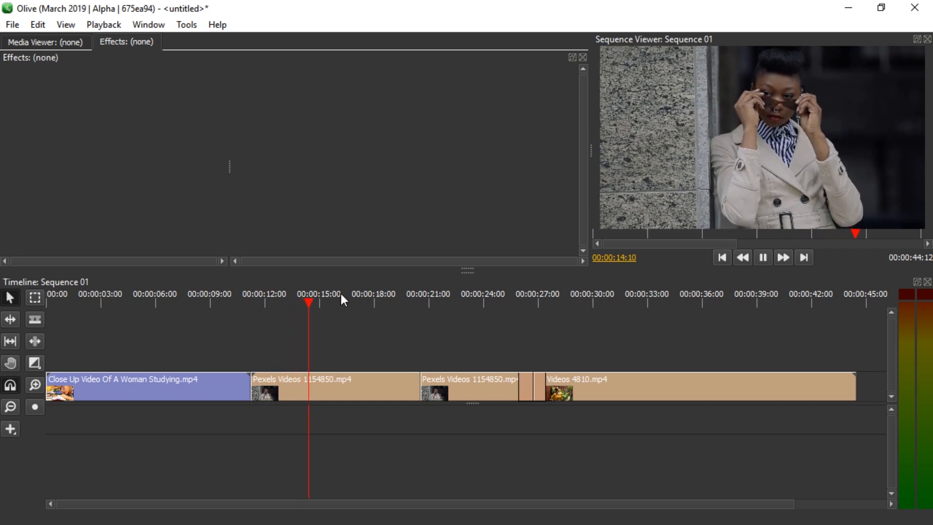
Keyframe the Close Up clip's Opacity at 100 at 00:00:10:23 and at 0 on its final frame, 00:00:11:05.
{"action": "left_click", "coordinate": [247, 295]}
{"action": "mouse_move", "coordinate": [246, 293]}
{"action": "left_mouse_down"}
{"action": "mouse_move", "coordinate": [227, 293]}
{"action": "mouse_move", "coordinate": [234, 288]}
{"action": "left_mouse_up"}
{"action": "key", "text": "space"}
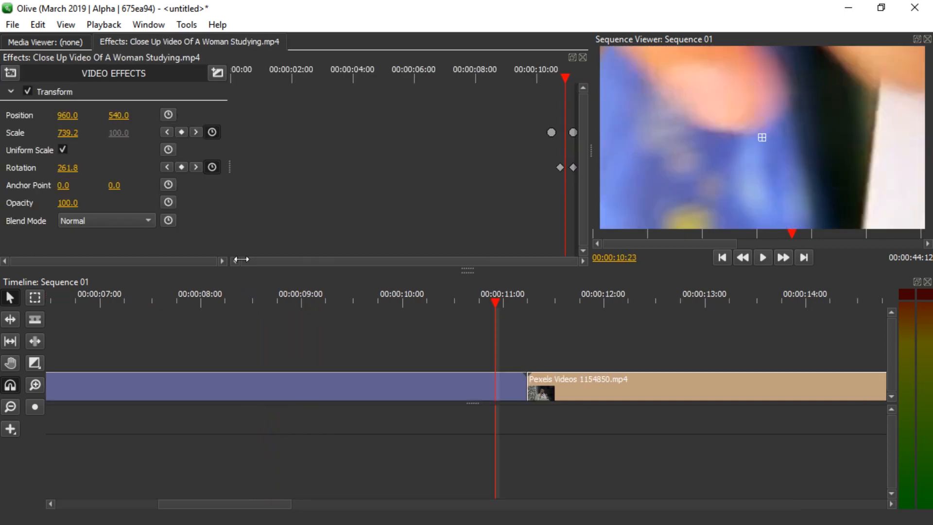
{"action": "left_click_drag", "start_coordinate": [241, 259], "coordinate": [407, 258]}
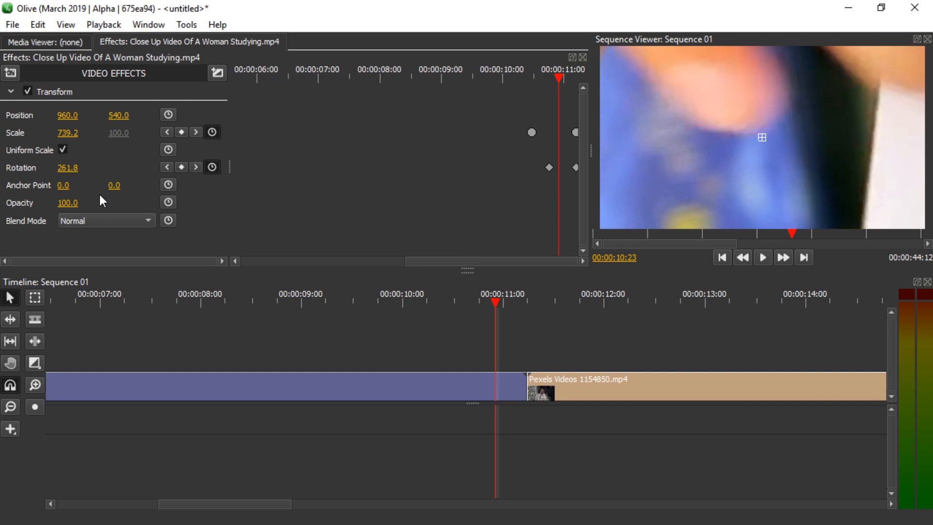
{"action": "left_click", "coordinate": [168, 202]}
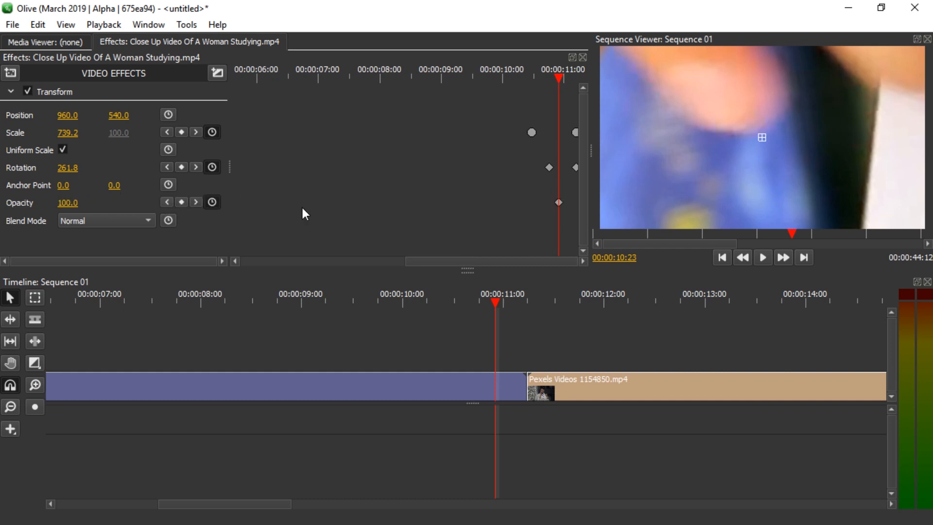
{"action": "left_click", "coordinate": [196, 167]}
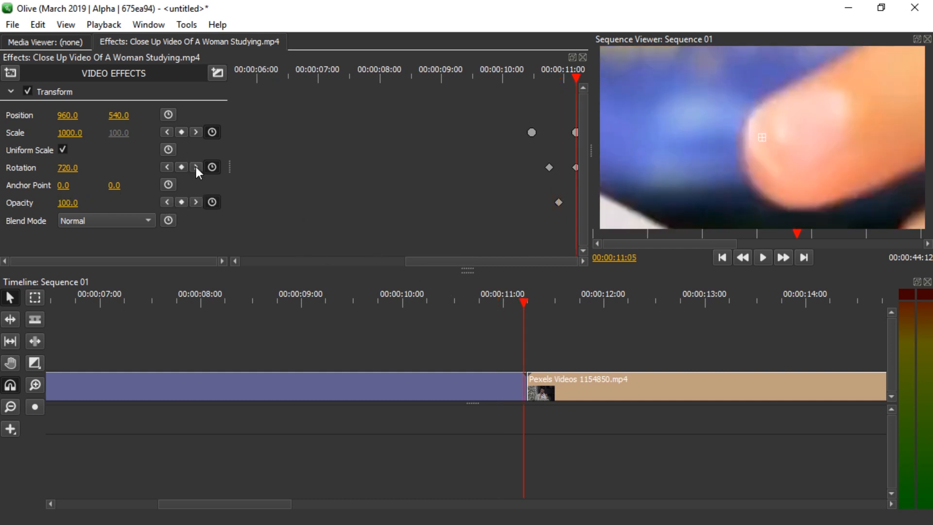
{"action": "left_click", "coordinate": [78, 203]}
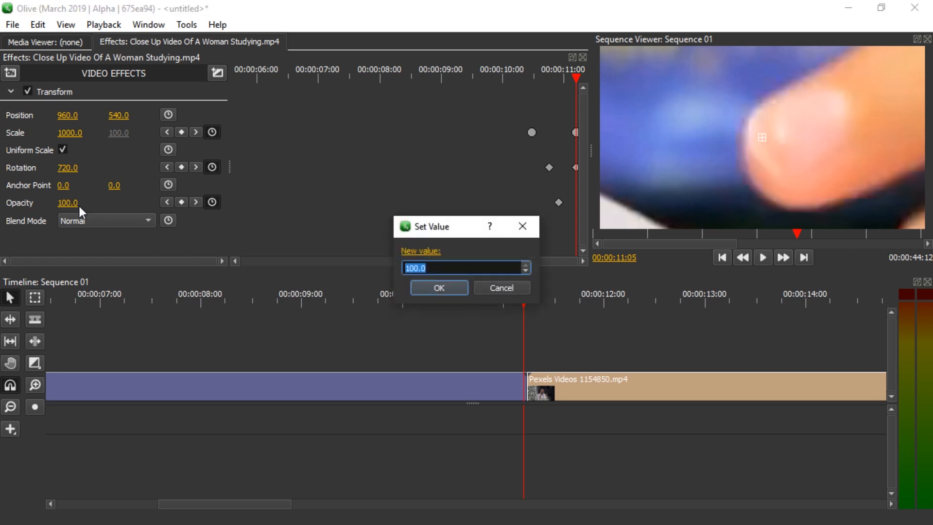
{"action": "type", "text": "0"}
{"action": "key", "text": "Return"}
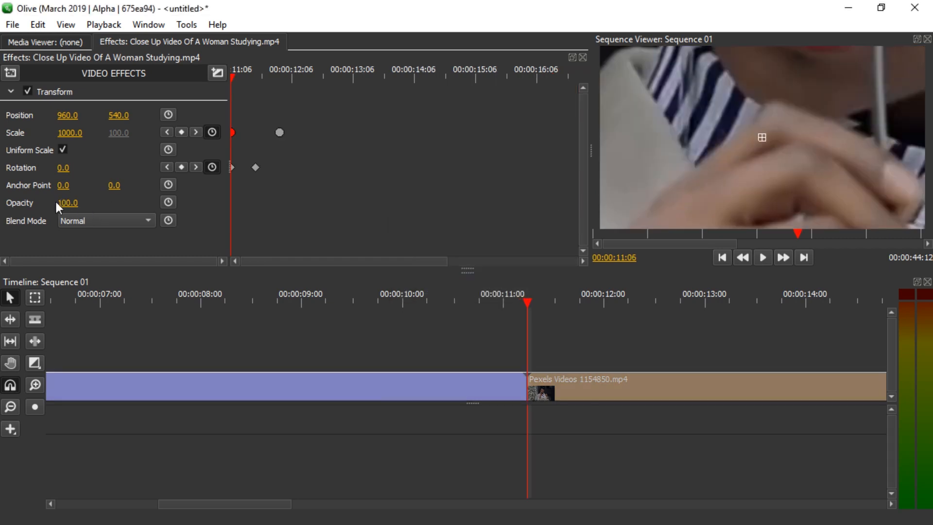
Keyframe the first Pexels segment's Opacity at 100 at 00:00:11:14 and at 0 on its first frame, 00:00:11:06.
{"action": "left_click_drag", "start_coordinate": [258, 75], "coordinate": [250, 77]}
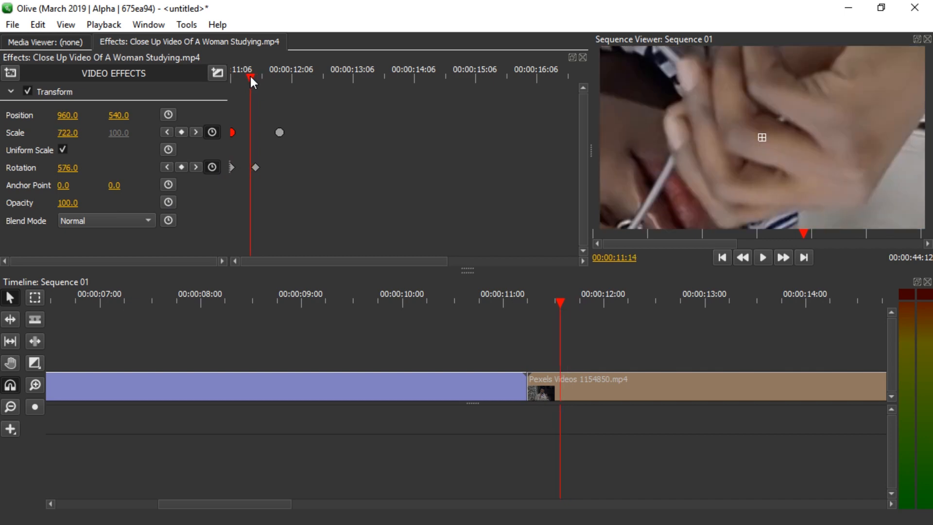
{"action": "left_click", "coordinate": [168, 202]}
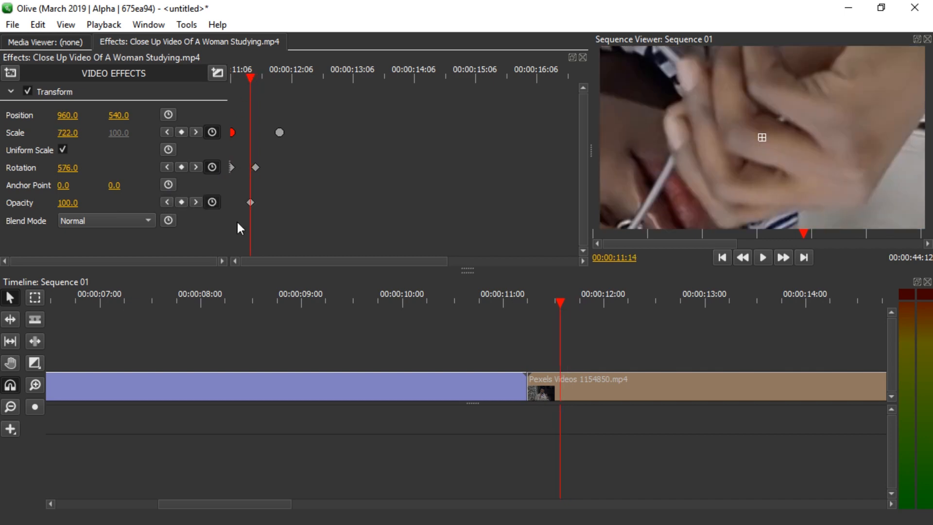
{"action": "left_click", "coordinate": [167, 167]}
{"action": "left_click_drag", "start_coordinate": [74, 200], "coordinate": [73, 200]}
{"action": "left_click", "coordinate": [75, 200]}
{"action": "type", "text": "0"}
{"action": "key", "text": "Return"}
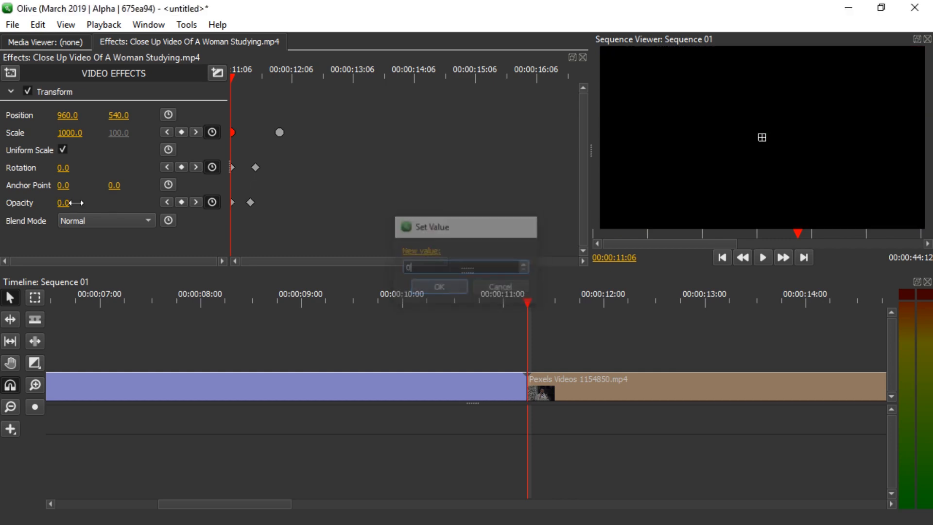
Play back the zoom, rotation and opacity transition between the Close Up clip and the first Pexels segment from about 00:00:10:07.
{"action": "left_click", "coordinate": [429, 306]}
{"action": "key", "text": "space"}
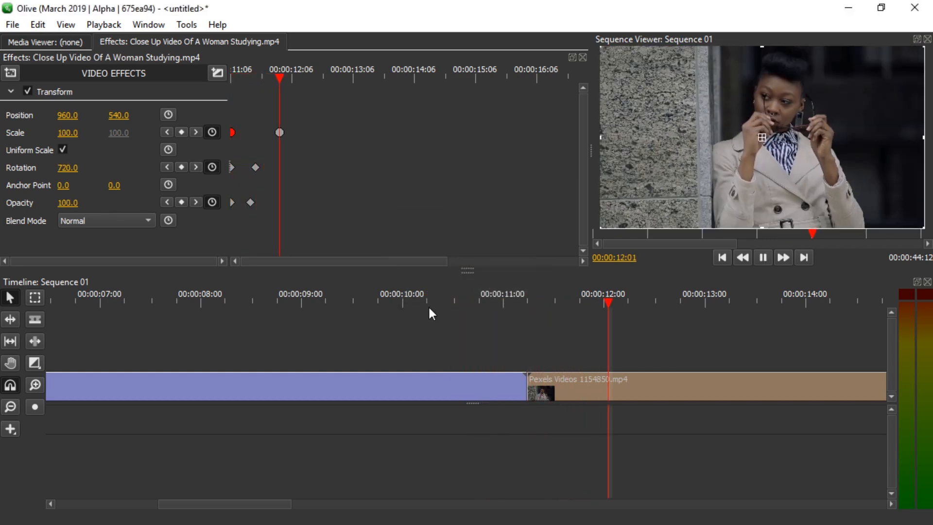
{"action": "key", "text": "backslash"}
{"action": "left_click", "coordinate": [202, 299]}
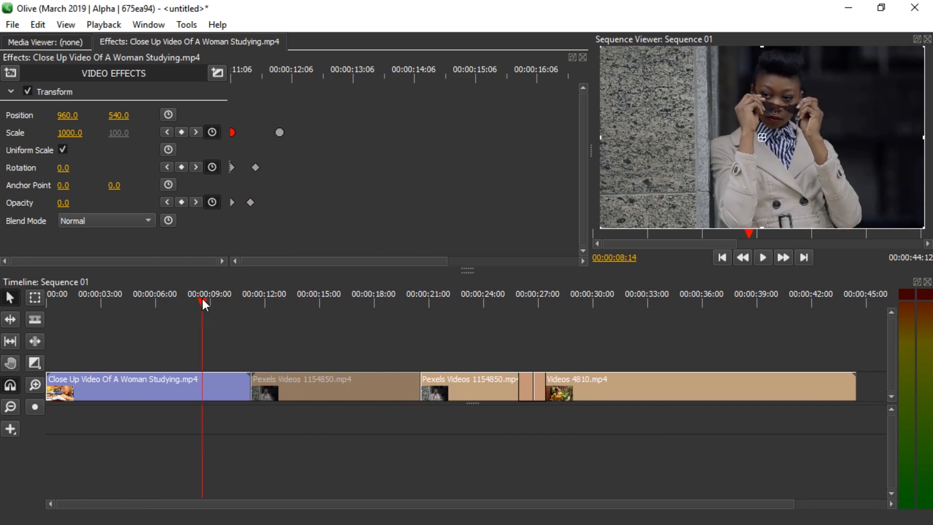
{"action": "left_click", "coordinate": [232, 323]}
{"action": "left_click", "coordinate": [234, 297]}
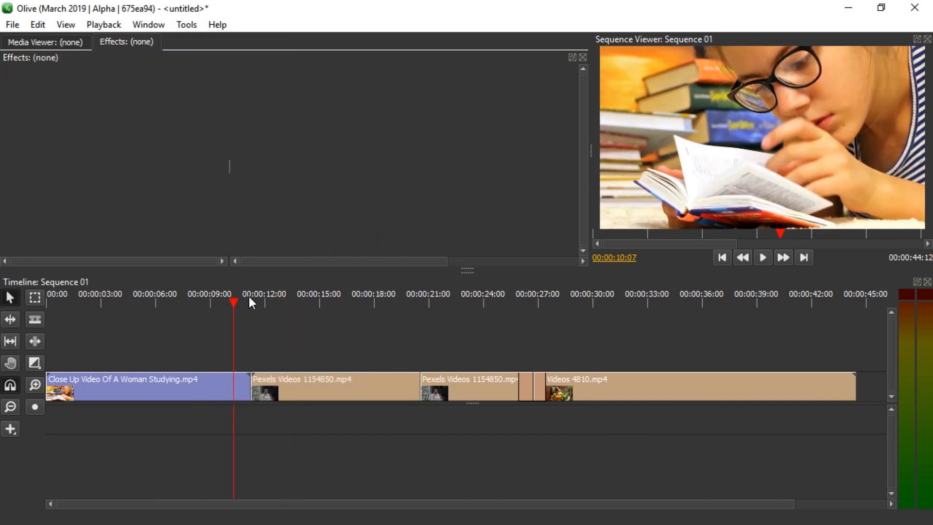
{"action": "key", "text": "space"}
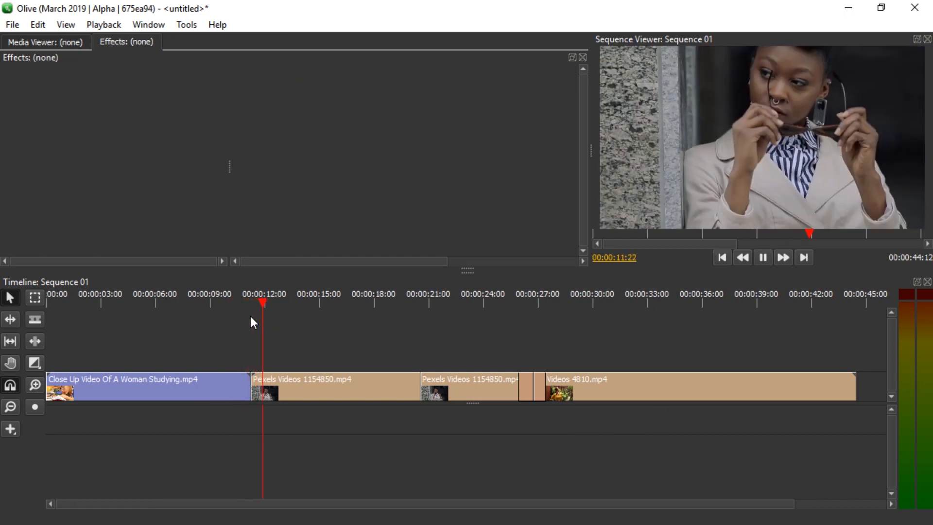
{"action": "left_click", "coordinate": [518, 298]}
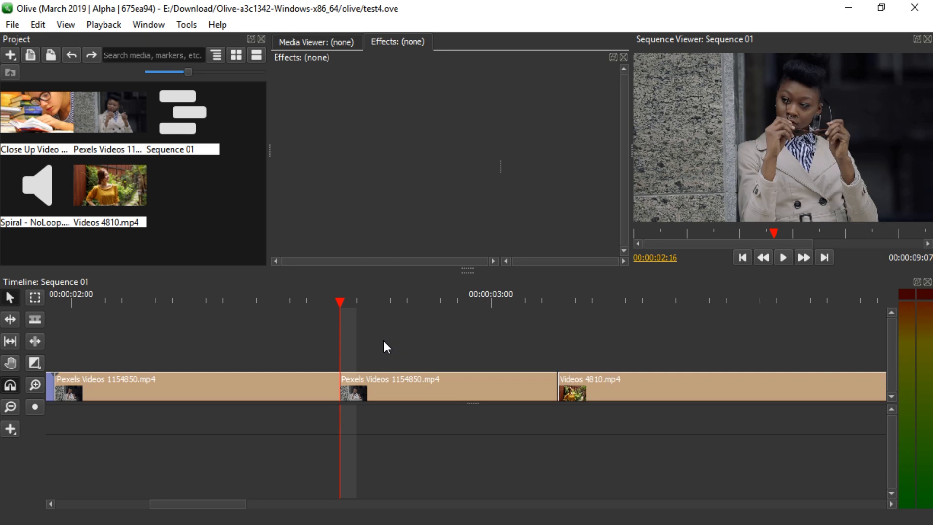
Move the second Pexels segment up one video track and shift Videos 4810.mp4 earlier to start beneath it at 00:00:02:16.
{"action": "left_click_drag", "start_coordinate": [392, 347], "coordinate": [427, 355]}
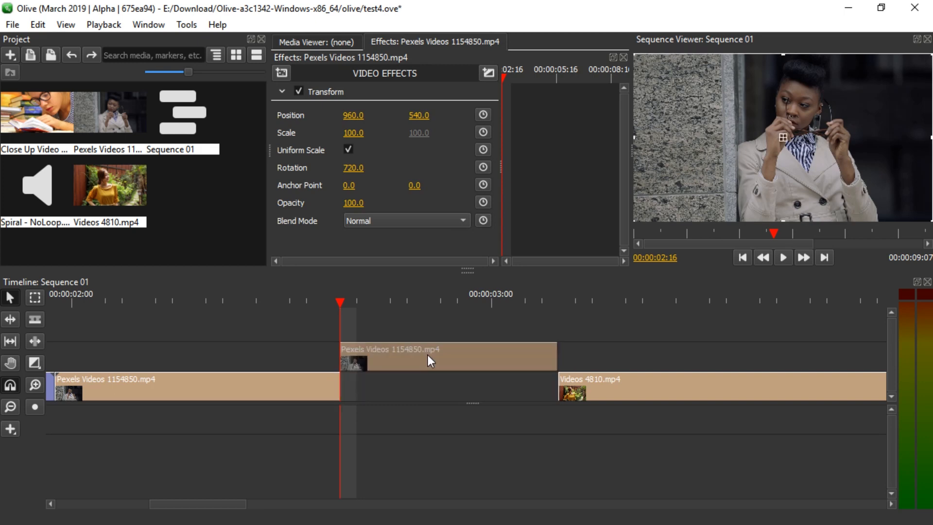
{"action": "left_click_drag", "start_coordinate": [756, 383], "coordinate": [550, 391]}
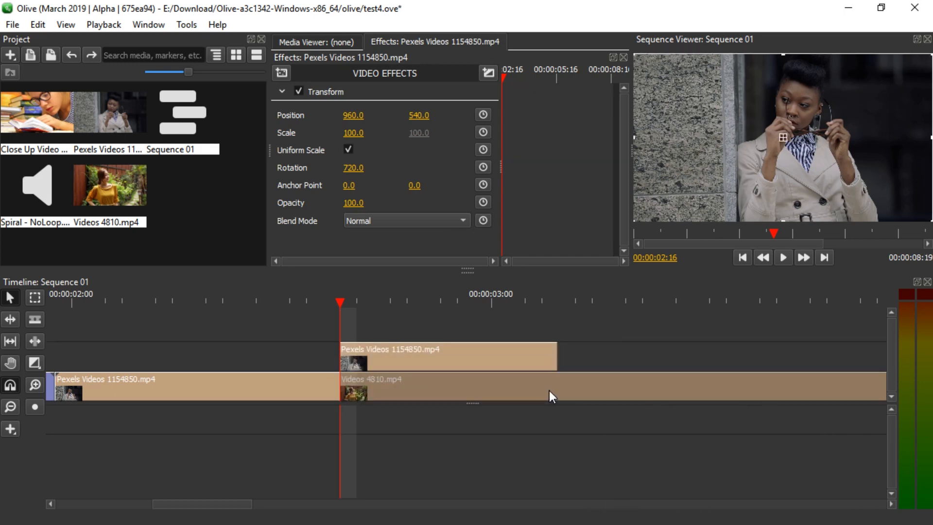
{"action": "left_click", "coordinate": [422, 309]}
Keyframe the upper Pexels segment's Position at 960, 540 at 00:00:02:16 and at horizontal -960 at 00:00:03:03.
{"action": "left_click", "coordinate": [377, 360]}
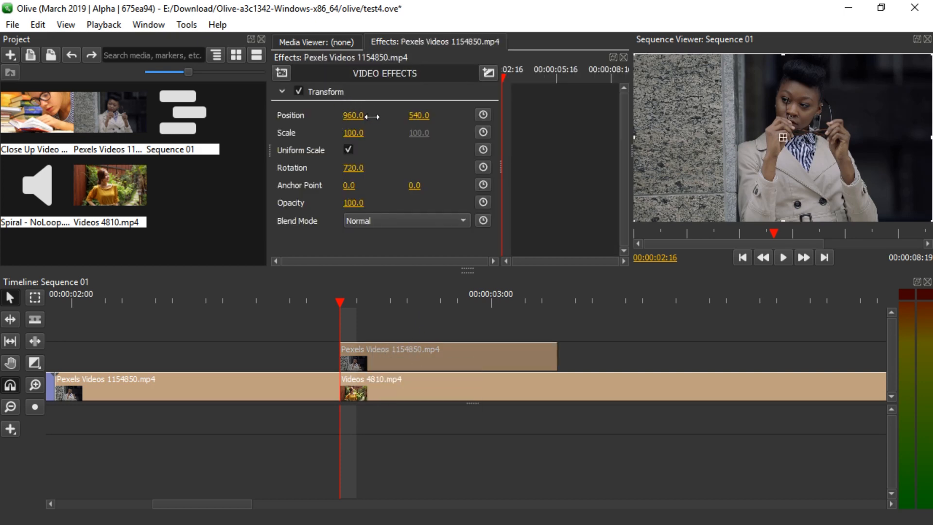
{"action": "left_click", "coordinate": [483, 115]}
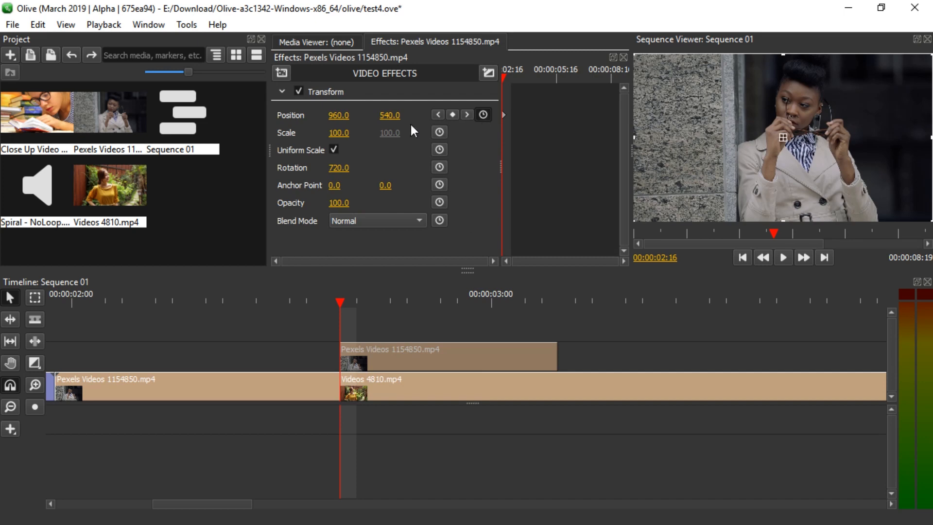
{"action": "key", "text": "Down"}
{"action": "key", "text": "Left"}
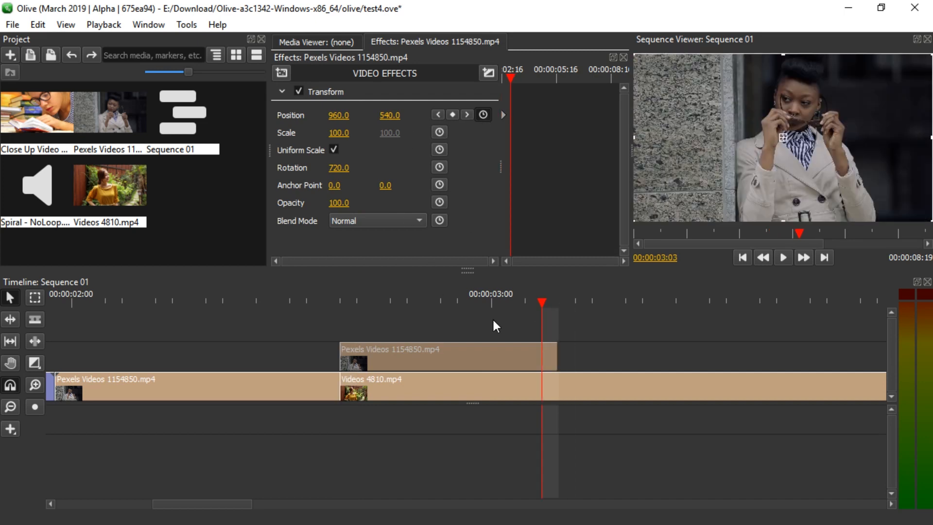
{"action": "left_click", "coordinate": [453, 115]}
{"action": "left_click_drag", "start_coordinate": [338, 117], "coordinate": [214, 117]}
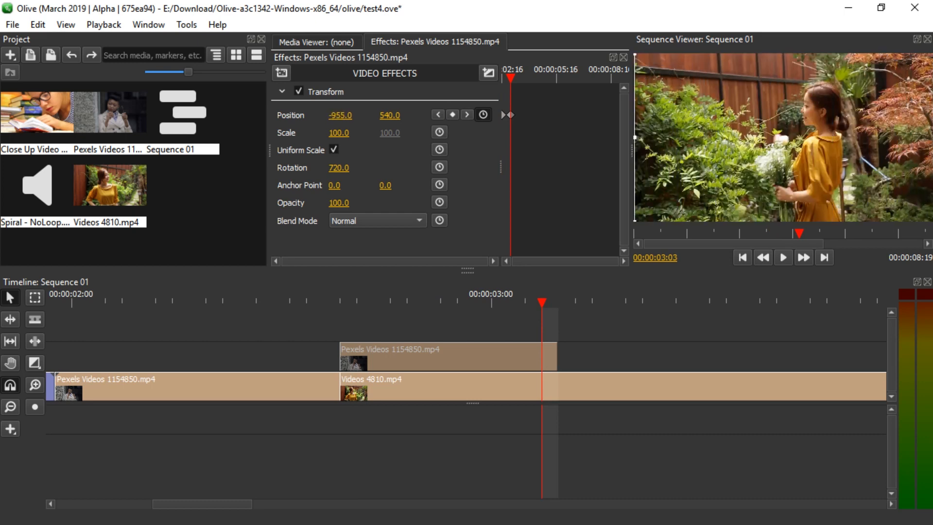
{"action": "left_click", "coordinate": [340, 113]}
{"action": "type", "text": "-960"}
{"action": "key", "text": "Return"}
Add Position keyframes of 960, 540 to Videos 4810.mp4 at 00:00:02:16 and 00:00:03:03.
{"action": "left_click", "coordinate": [382, 397]}
{"action": "left_click_drag", "start_coordinate": [390, 298], "coordinate": [340, 304]}
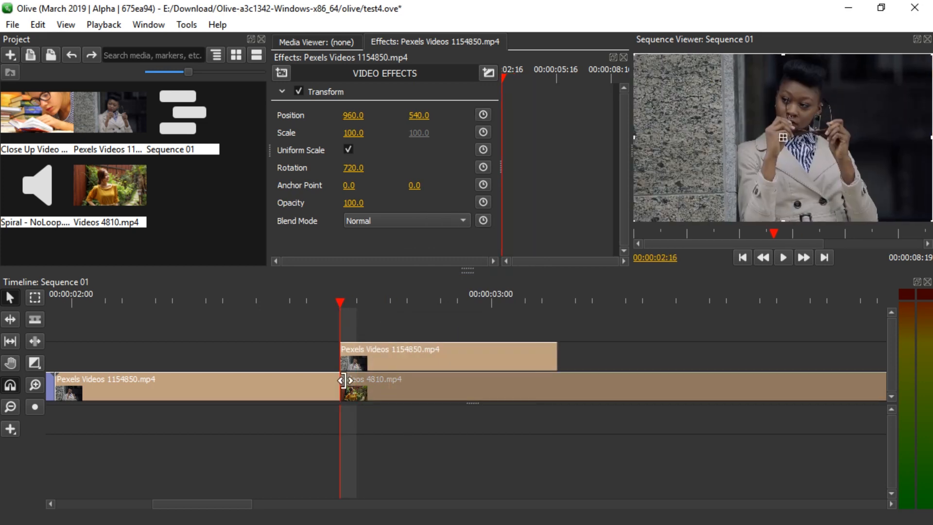
{"action": "left_click", "coordinate": [482, 116]}
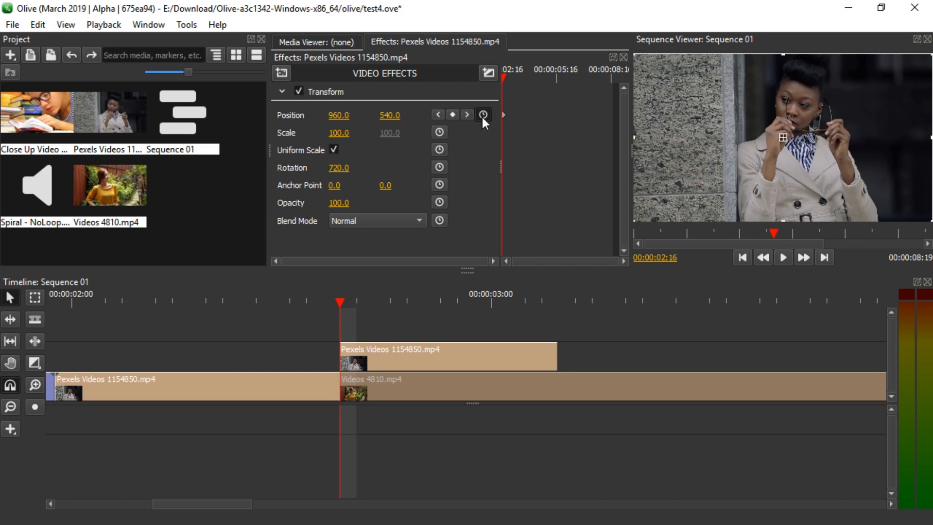
{"action": "left_click", "coordinate": [558, 309]}
{"action": "left_click_drag", "start_coordinate": [556, 296], "coordinate": [546, 300]}
{"action": "left_click", "coordinate": [545, 394]}
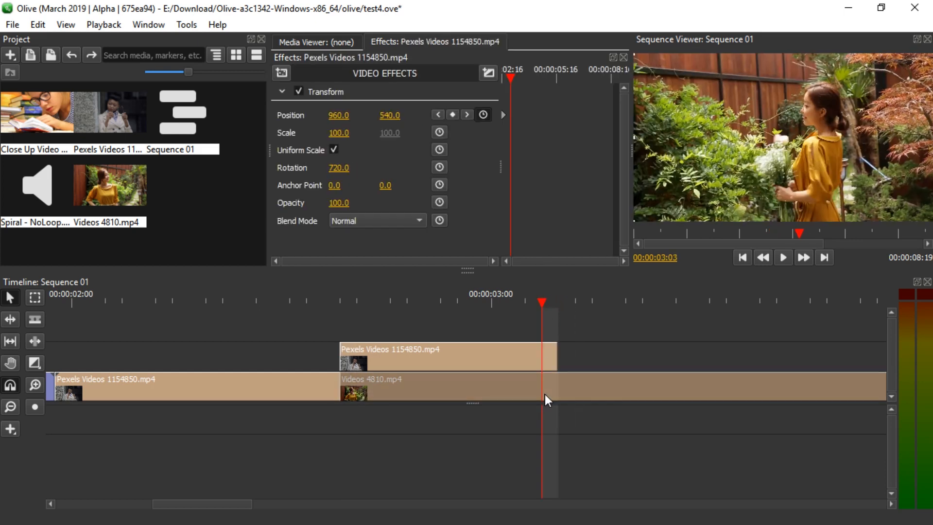
{"action": "left_click", "coordinate": [456, 117]}
Play back the sliding Pexels segment over Videos 4810.mp4 several times from just before 00:00:02:16.
{"action": "left_click", "coordinate": [328, 300]}
{"action": "key", "text": "space"}
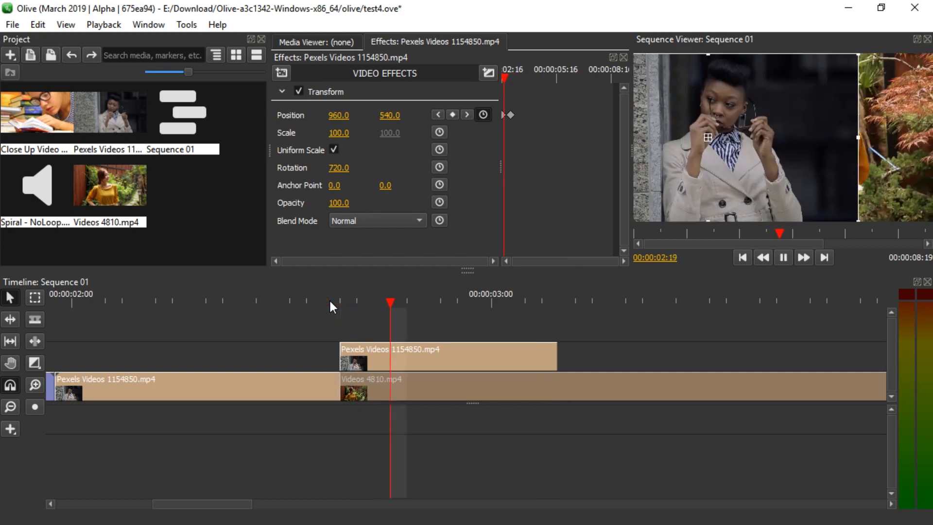
{"action": "left_click", "coordinate": [333, 299]}
{"action": "key", "text": "space"}
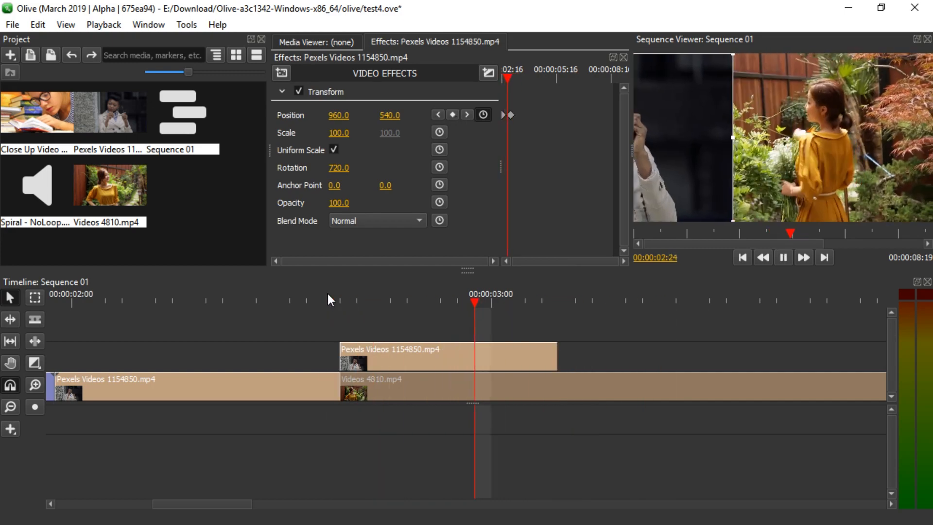
{"action": "left_click", "coordinate": [327, 294]}
{"action": "key", "text": "space"}
{"action": "key", "text": "space"}
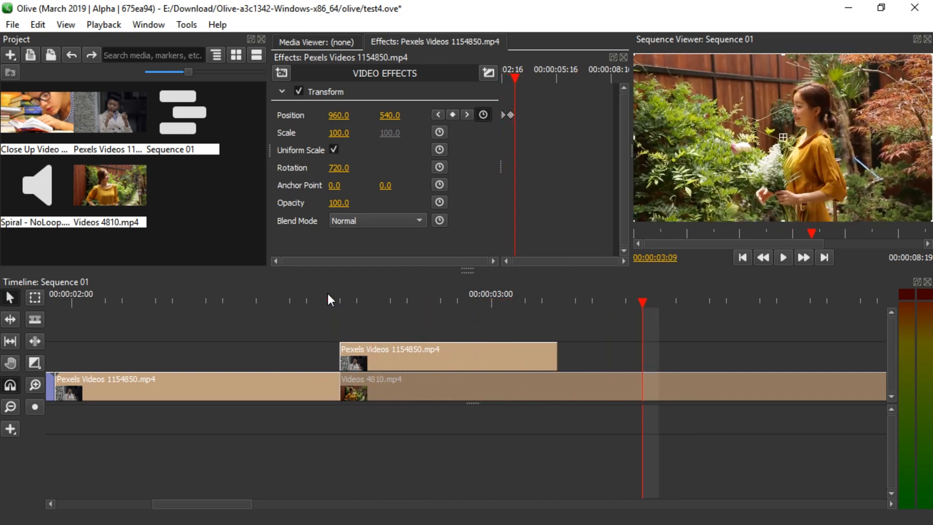
Set the horizontal Position of Videos 4810.mp4 to 2880 at its 00:00:02:16 keyframe.
{"action": "left_click_drag", "start_coordinate": [431, 300], "coordinate": [348, 302]}
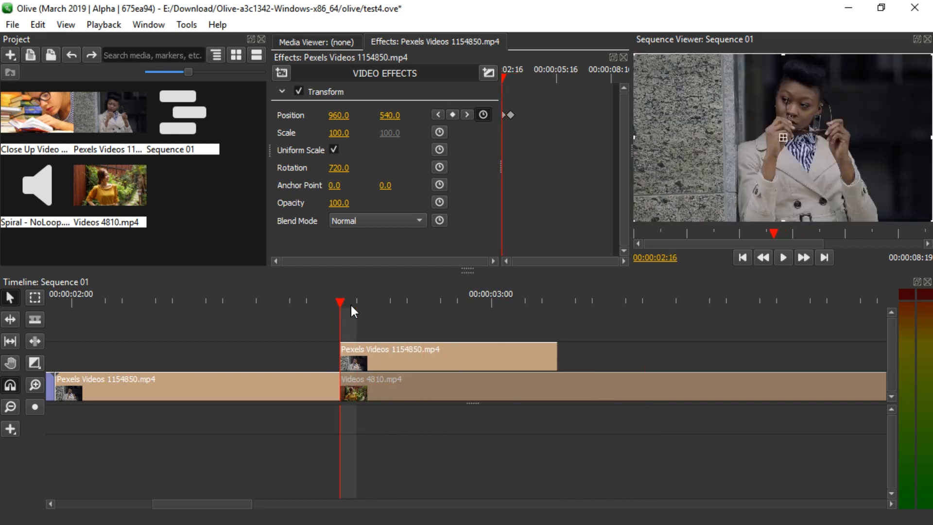
{"action": "left_click_drag", "start_coordinate": [339, 115], "coordinate": [528, 115]}
{"action": "left_click", "coordinate": [340, 111]}
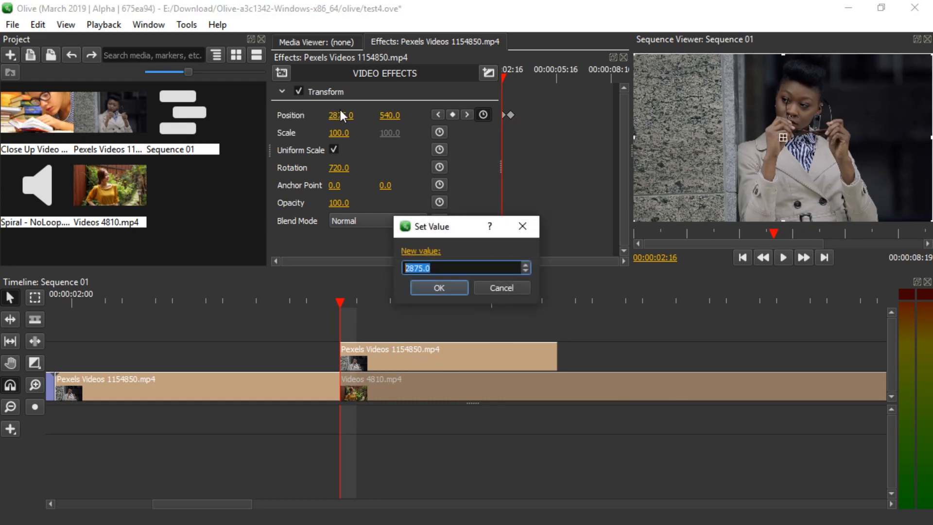
{"action": "type", "text": "2880"}
{"action": "key", "text": "Return"}
Deselect the clips and play back the push transition from just before 00:00:02:16.
{"action": "key", "text": "Left"}
{"action": "key", "text": "space"}
{"action": "left_click", "coordinate": [389, 401]}
{"action": "left_click", "coordinate": [296, 299]}
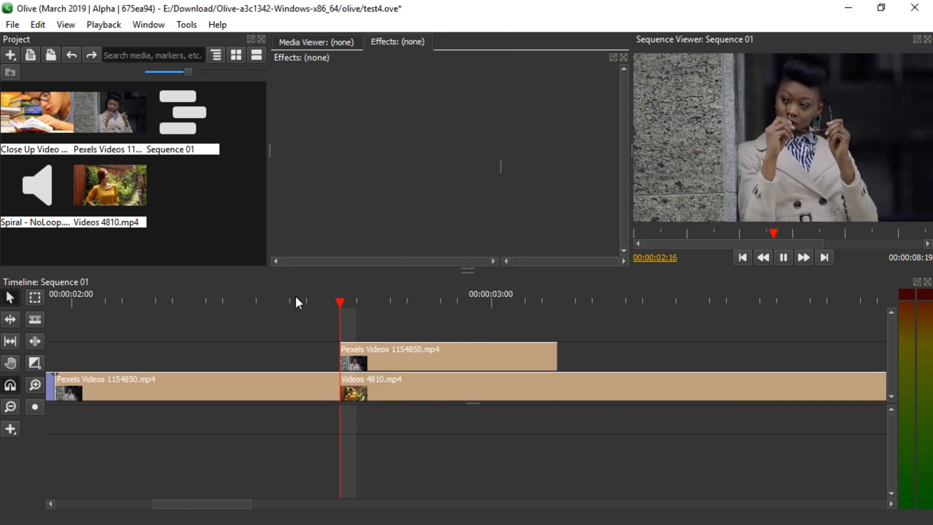